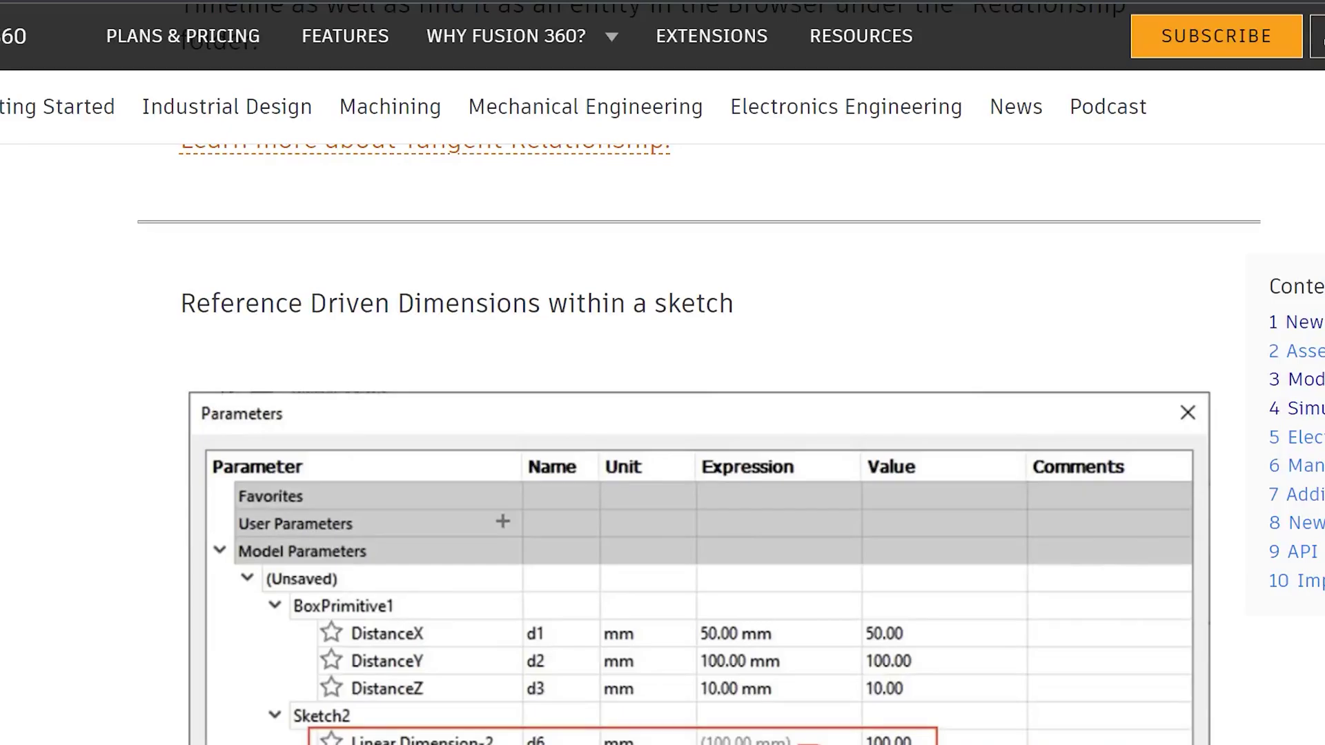
Scroll the blog article down to the 'Reference Driven Dimensions within a sketch' section and its Parameters table.
scroll(696, 441, "down", 8)
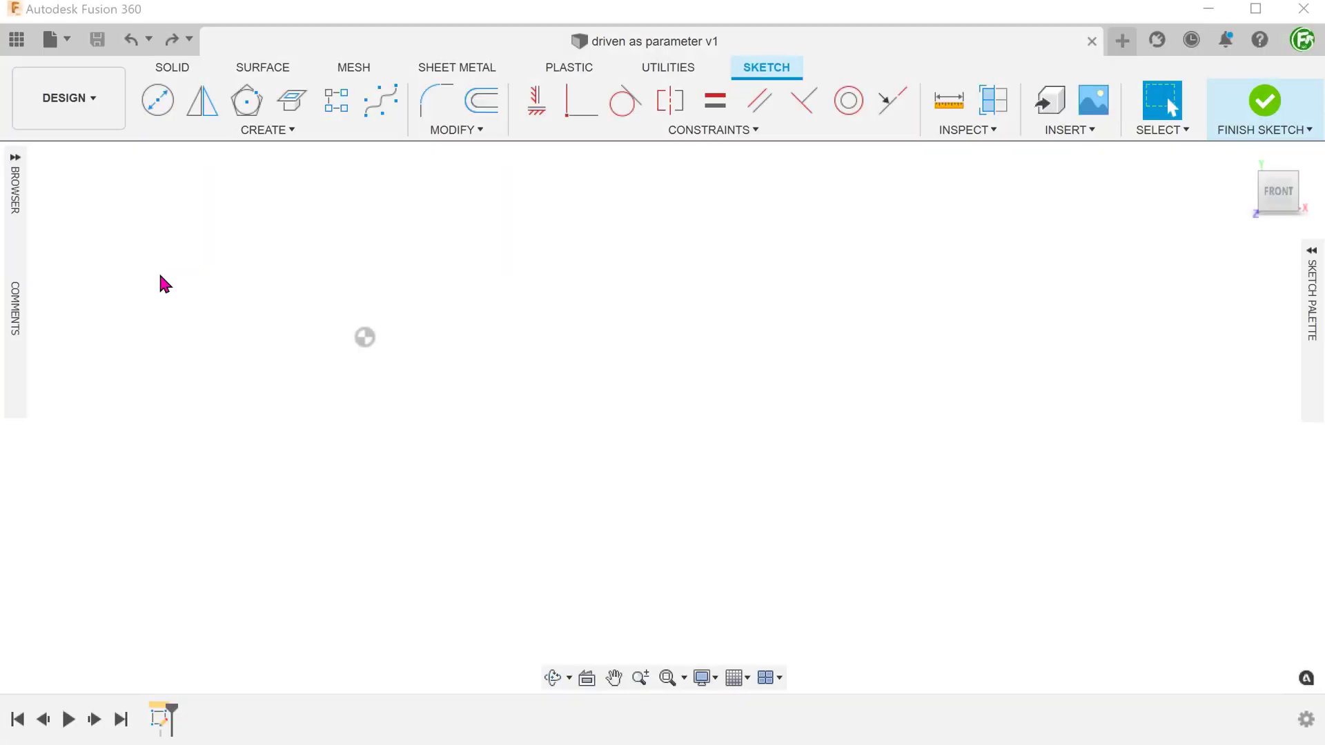
Draw a 100 by 50 center rectangle on the origin and move its width dimension closer.
left_click(181, 131)
mouse_move(216, 175)
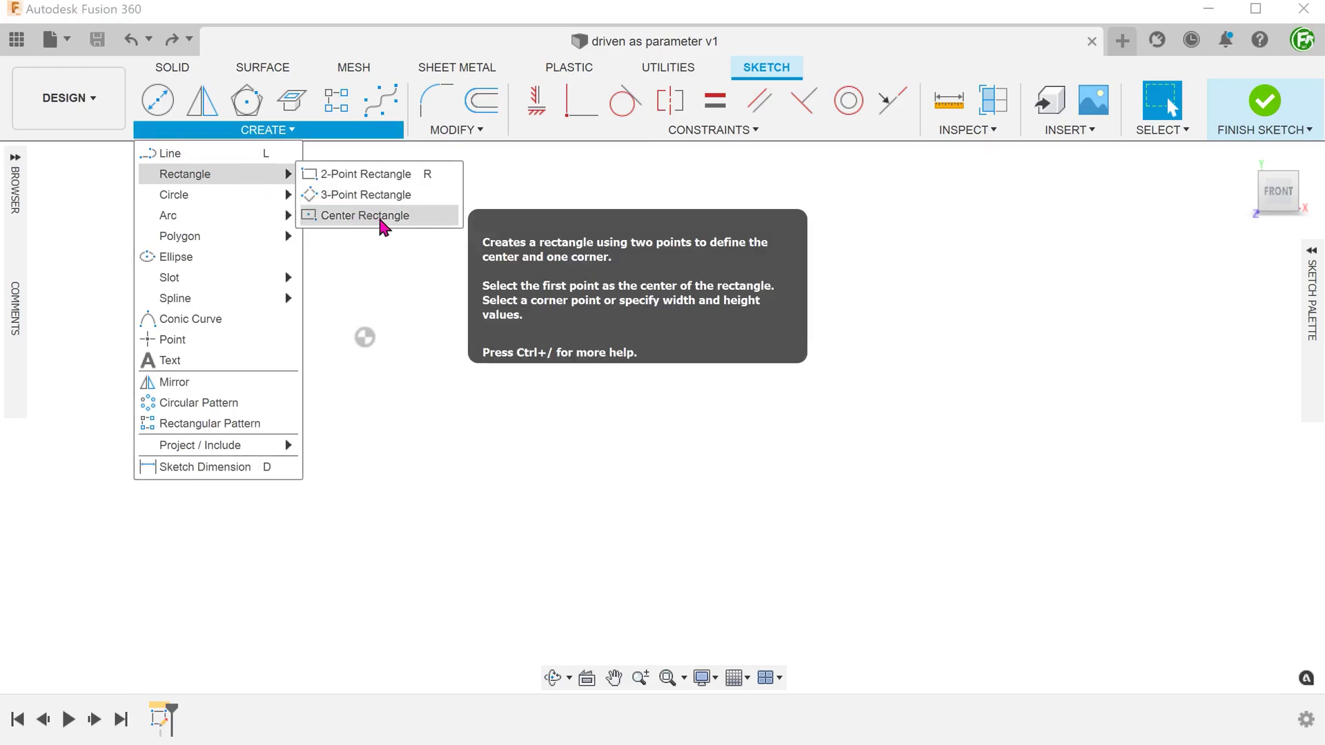
left_click(382, 216)
left_click(365, 337)
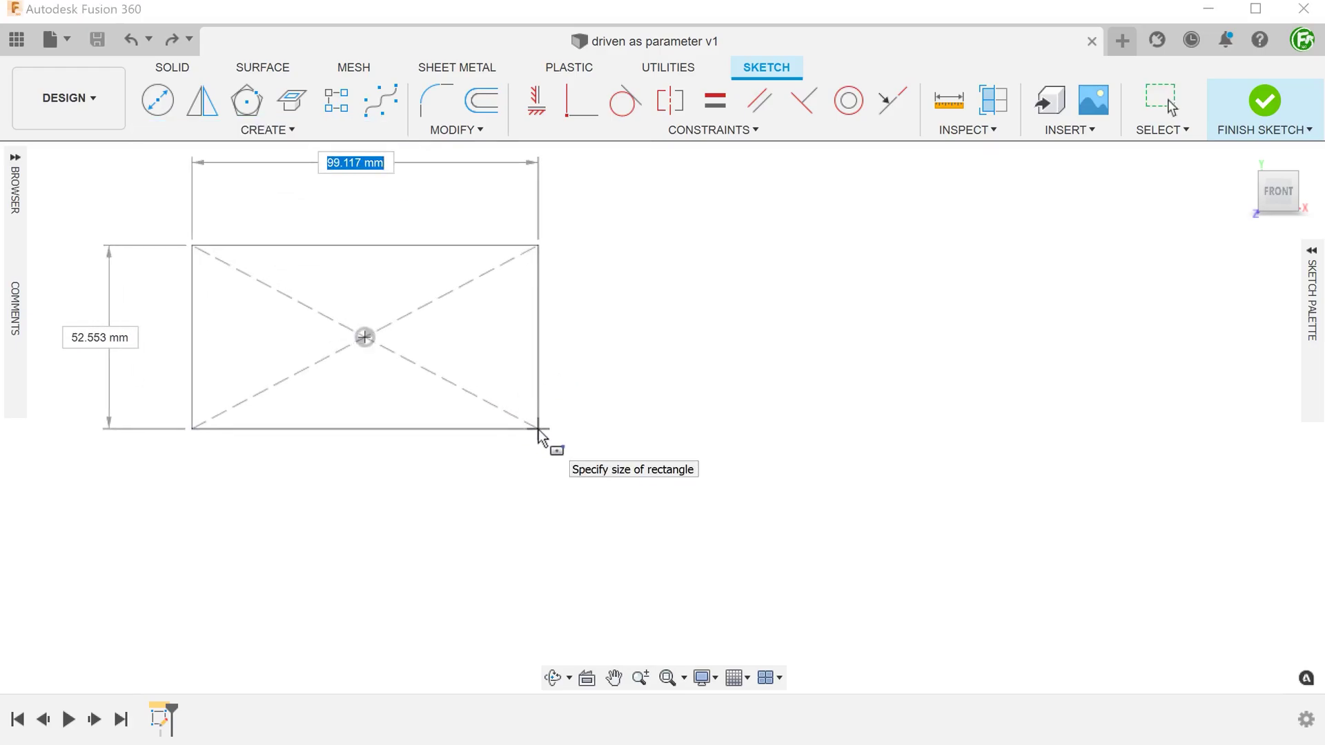
type("100")
key("Tab")
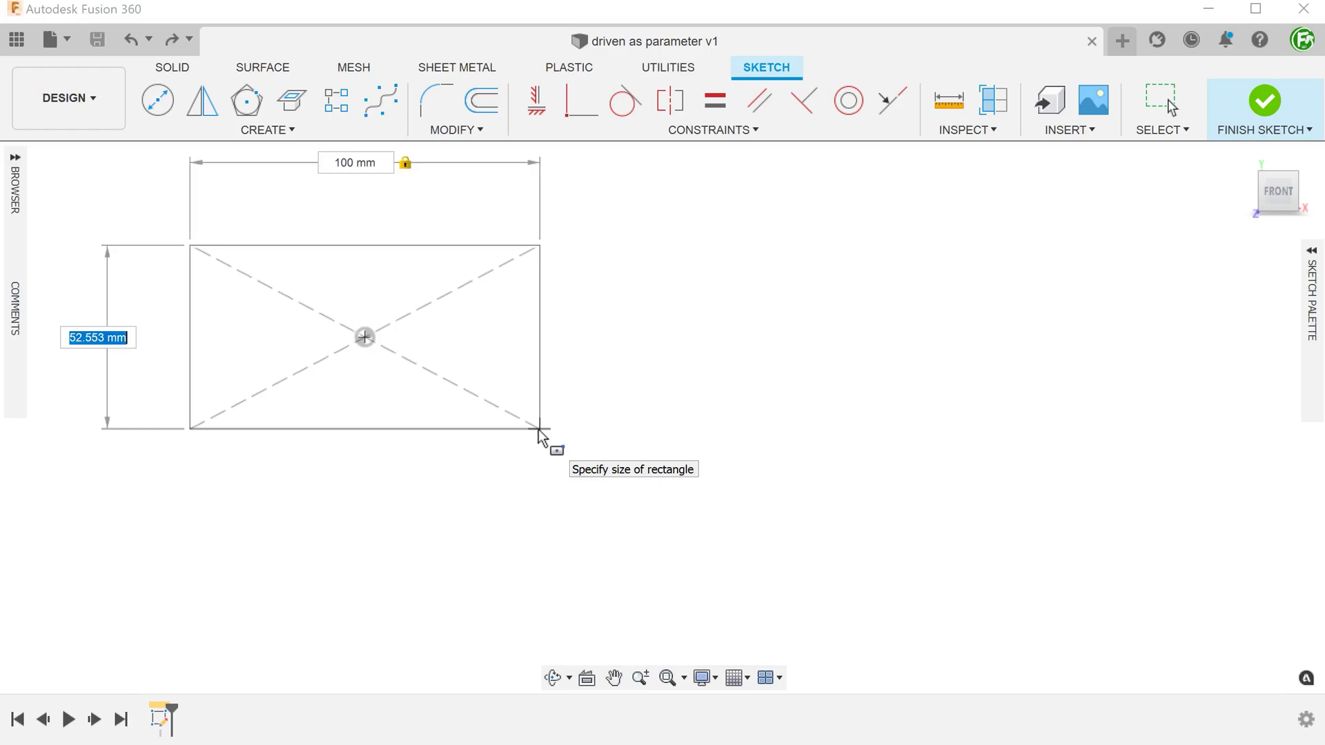
type("50")
key("Tab")
key("Return")
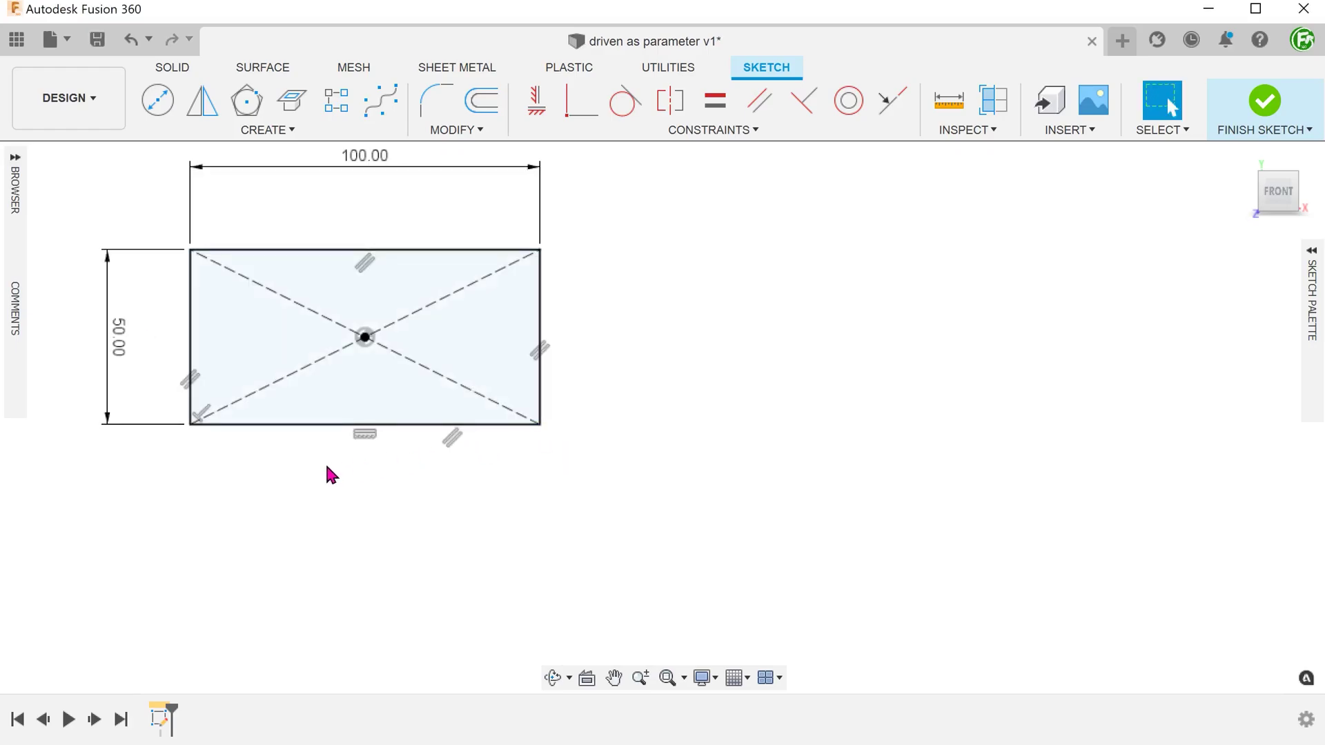
left_click_drag(361, 169, 367, 213)
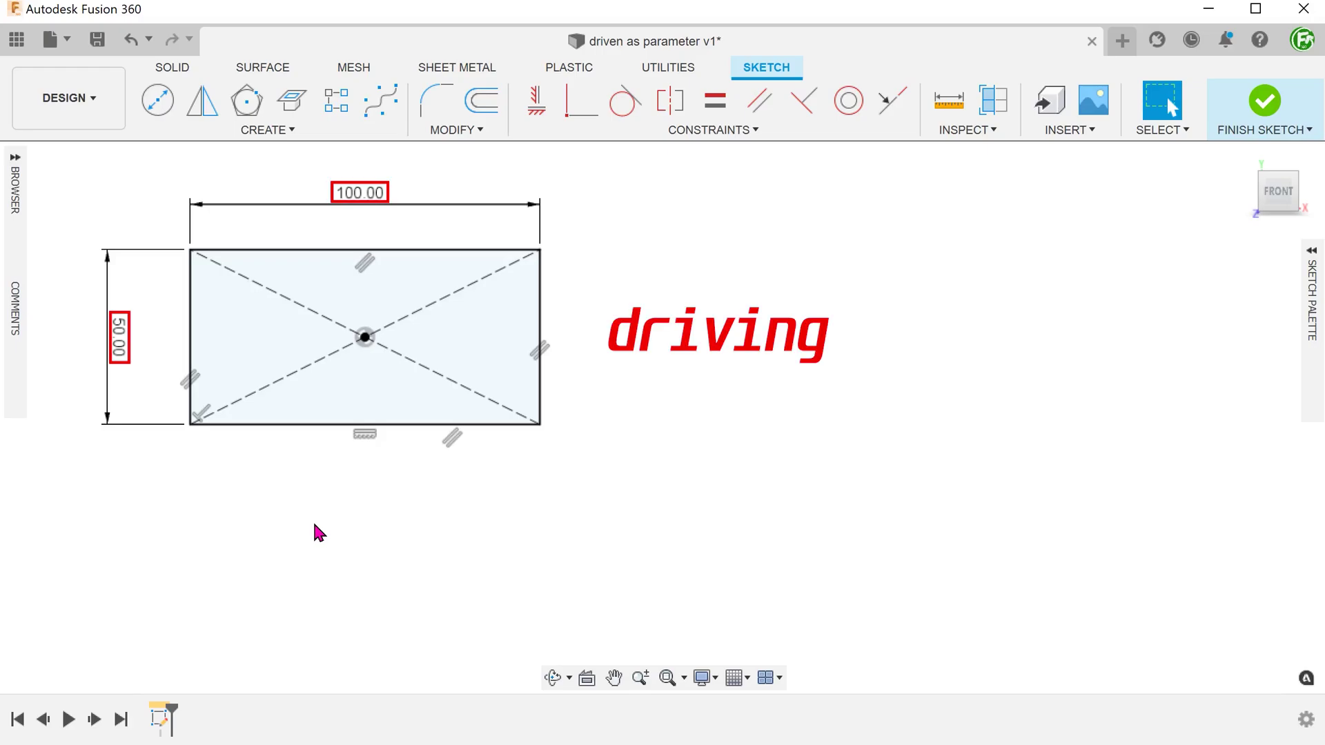
Add a driven 111.803 dimension to the rectangle's diagonal and lay its label across the rectangle.
key("d")
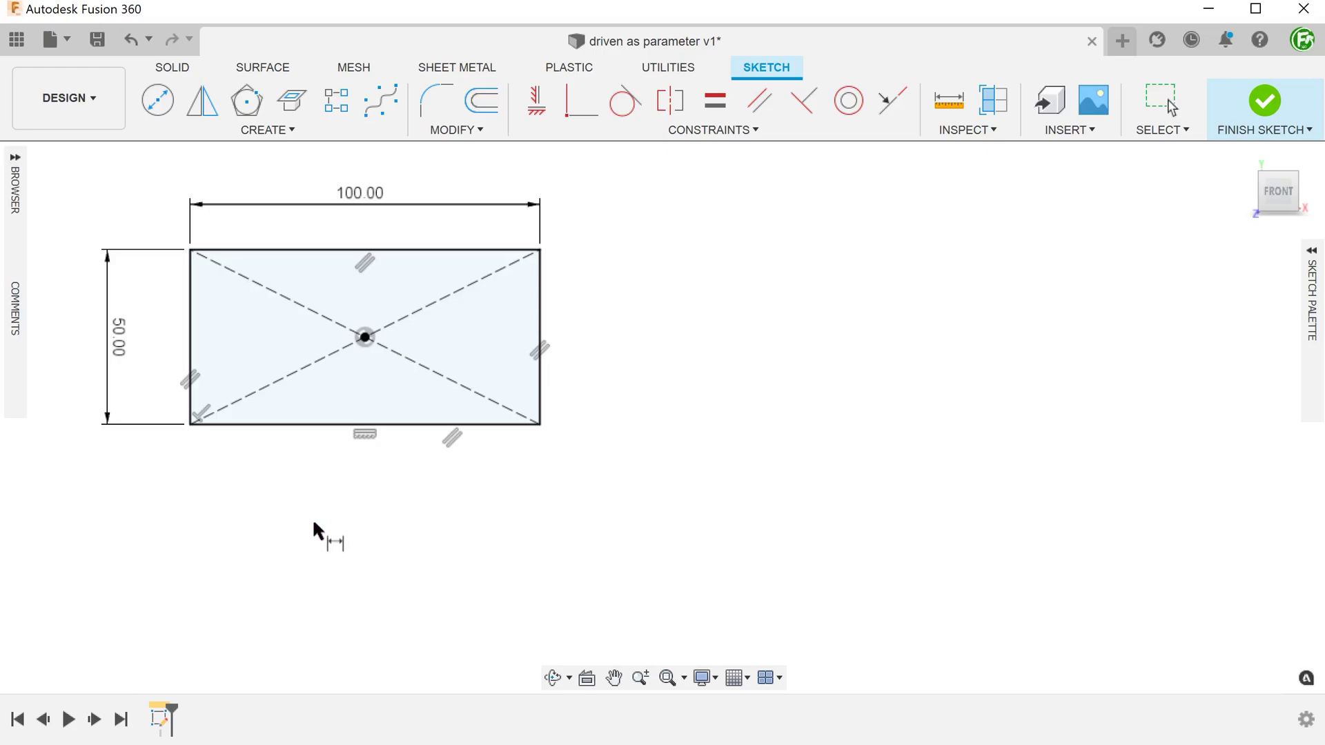
left_click(304, 364)
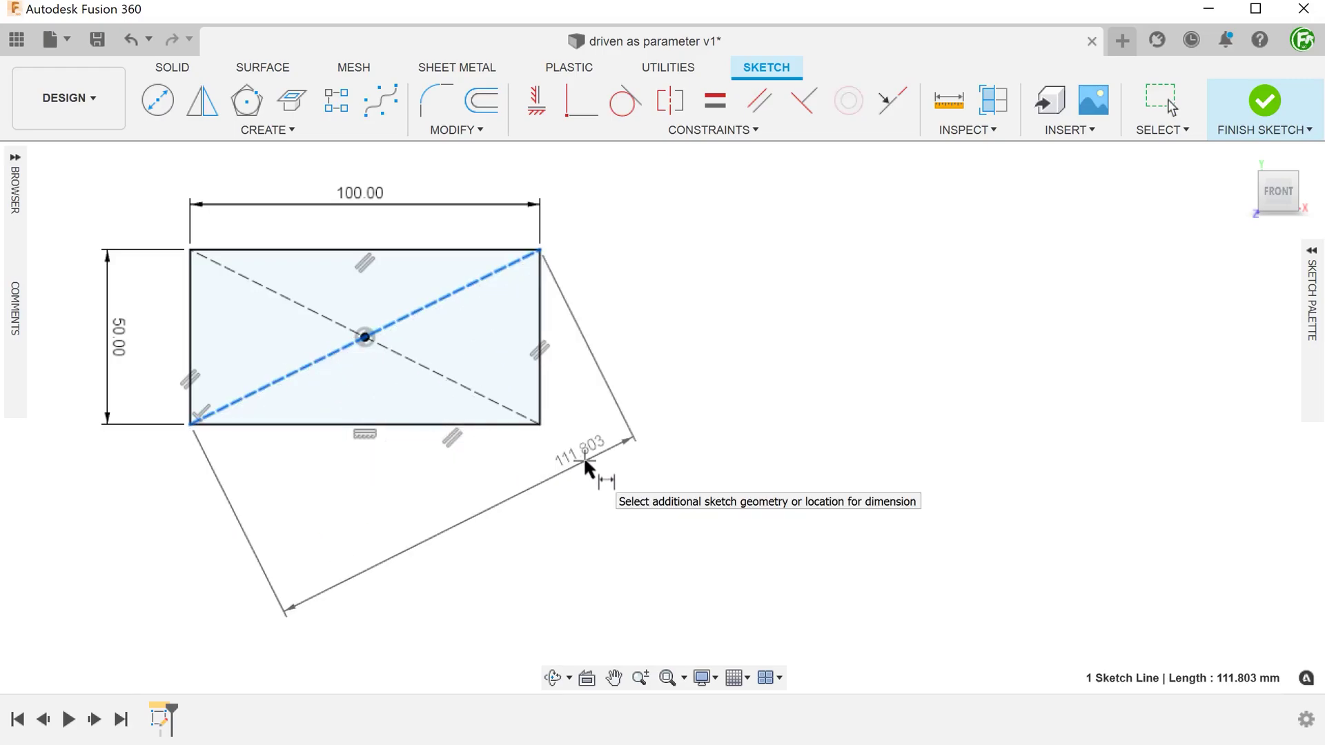
left_click(585, 468)
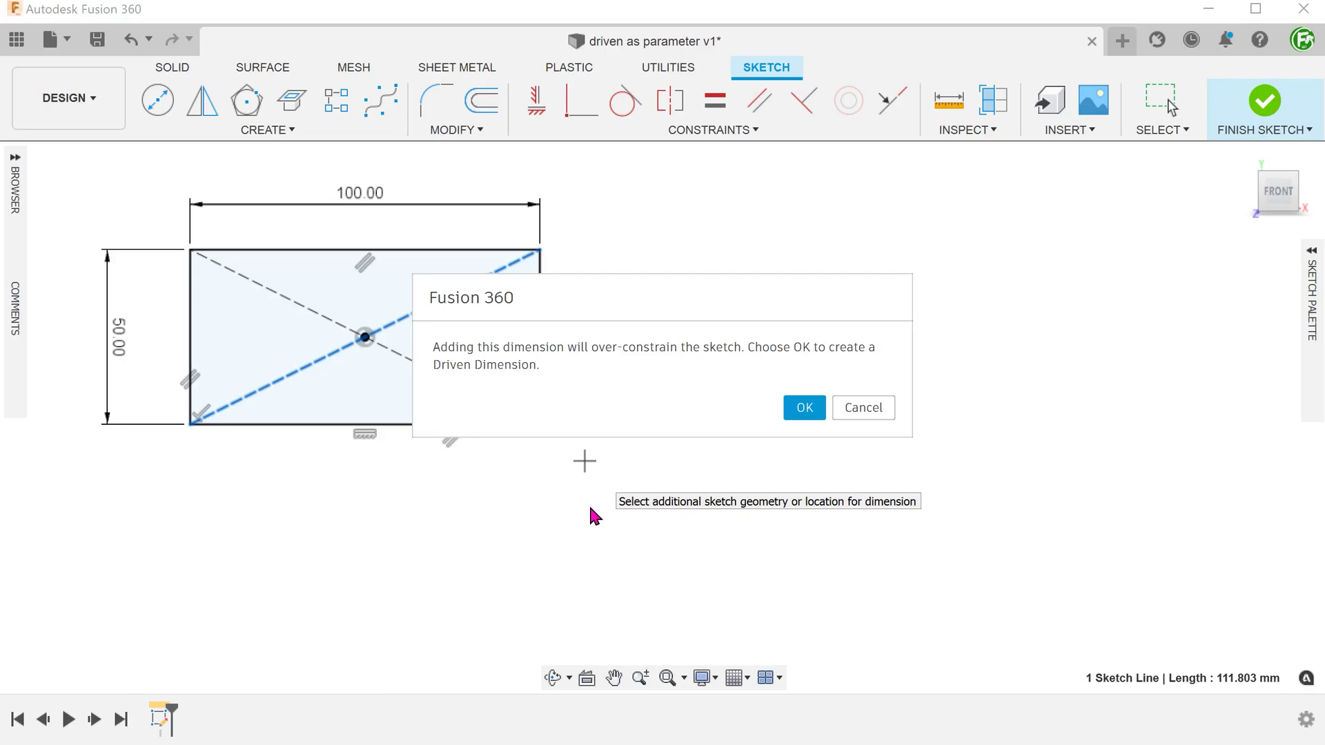
left_click(804, 408)
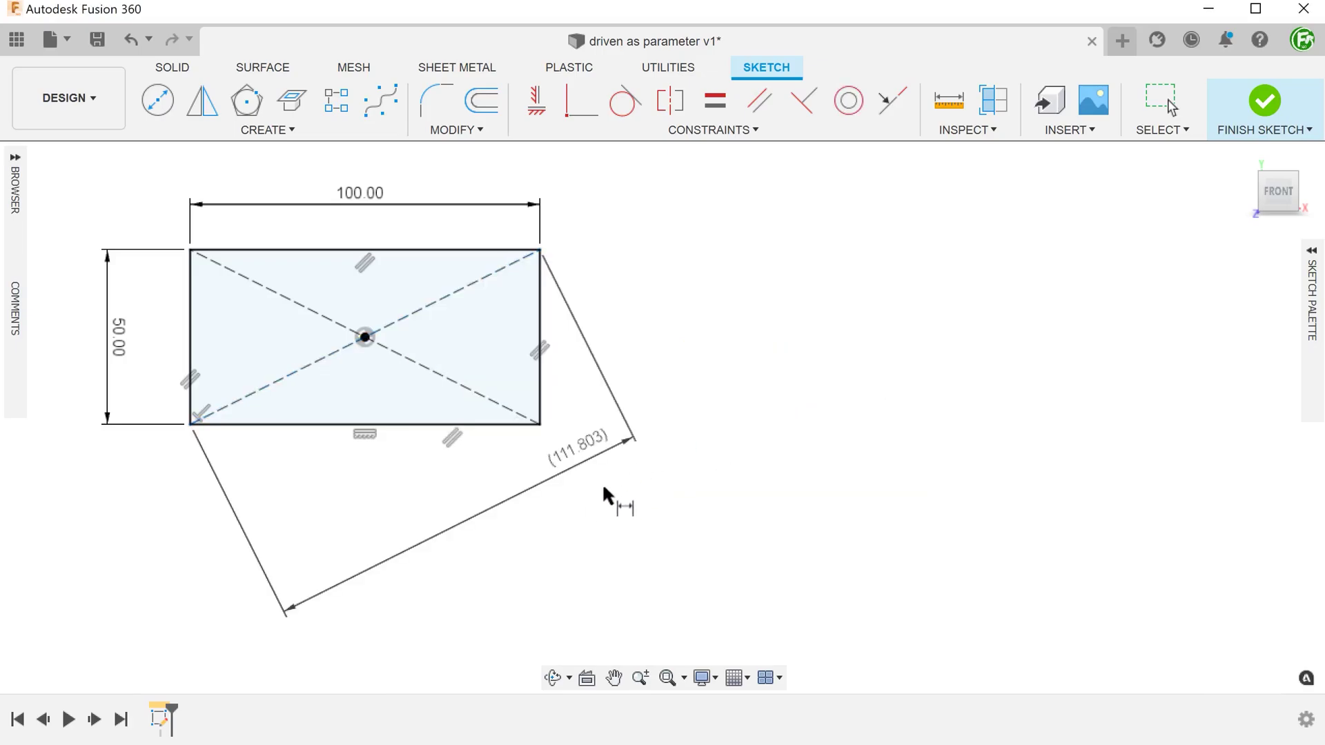
key("Escape")
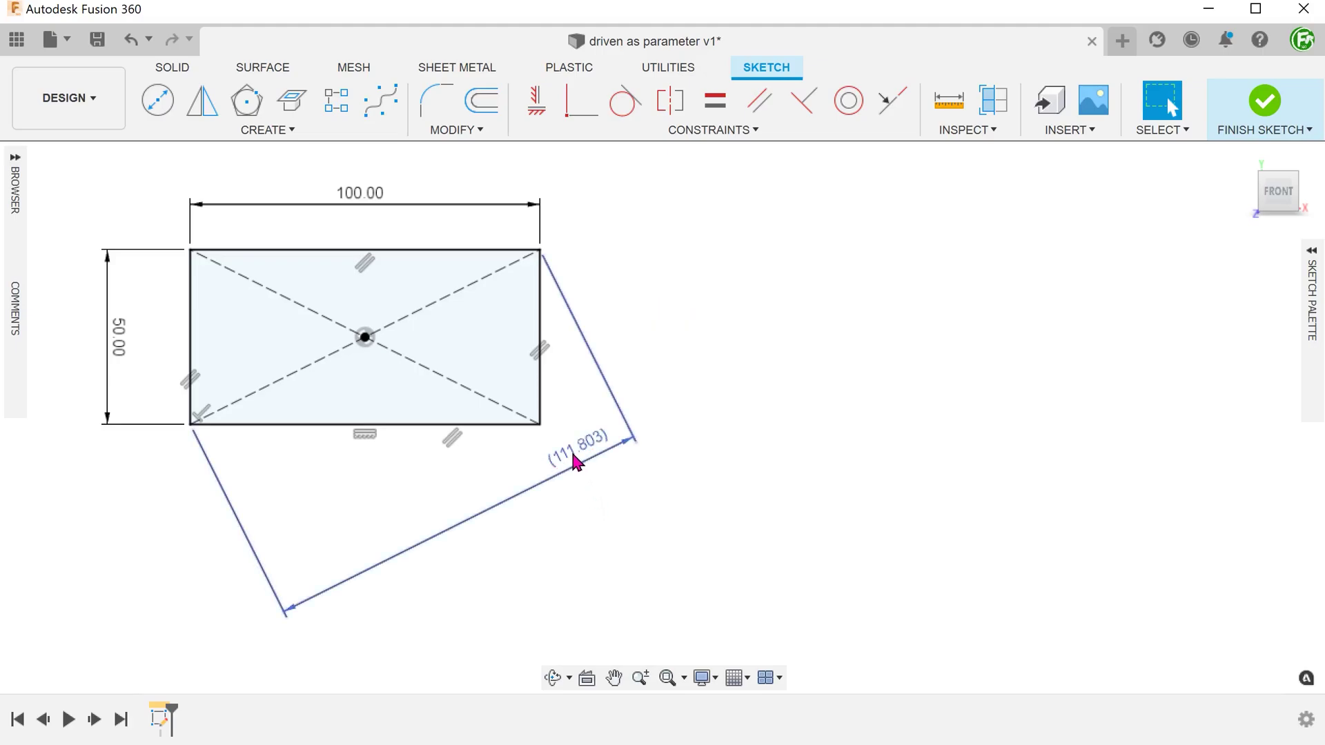
left_click_drag(577, 463, 345, 399)
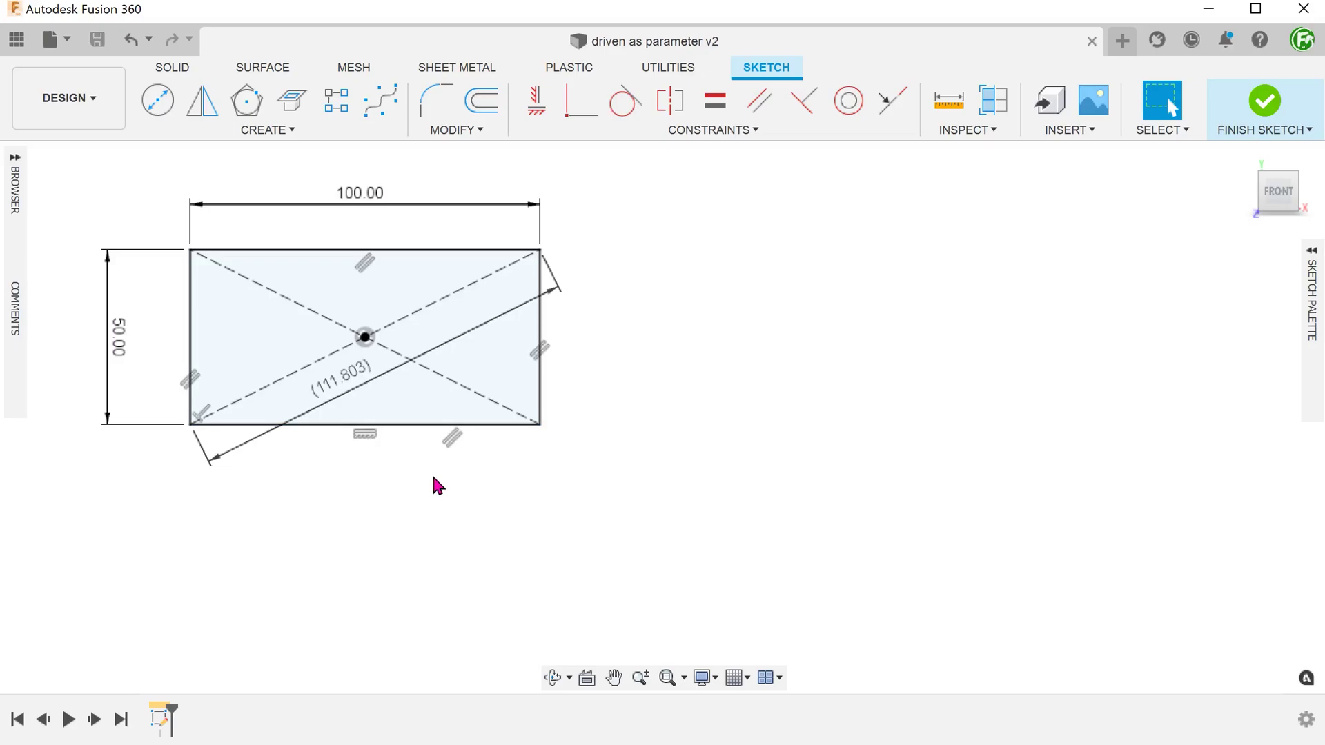
Draw a horizontal line below the rectangle.
left_click(168, 592)
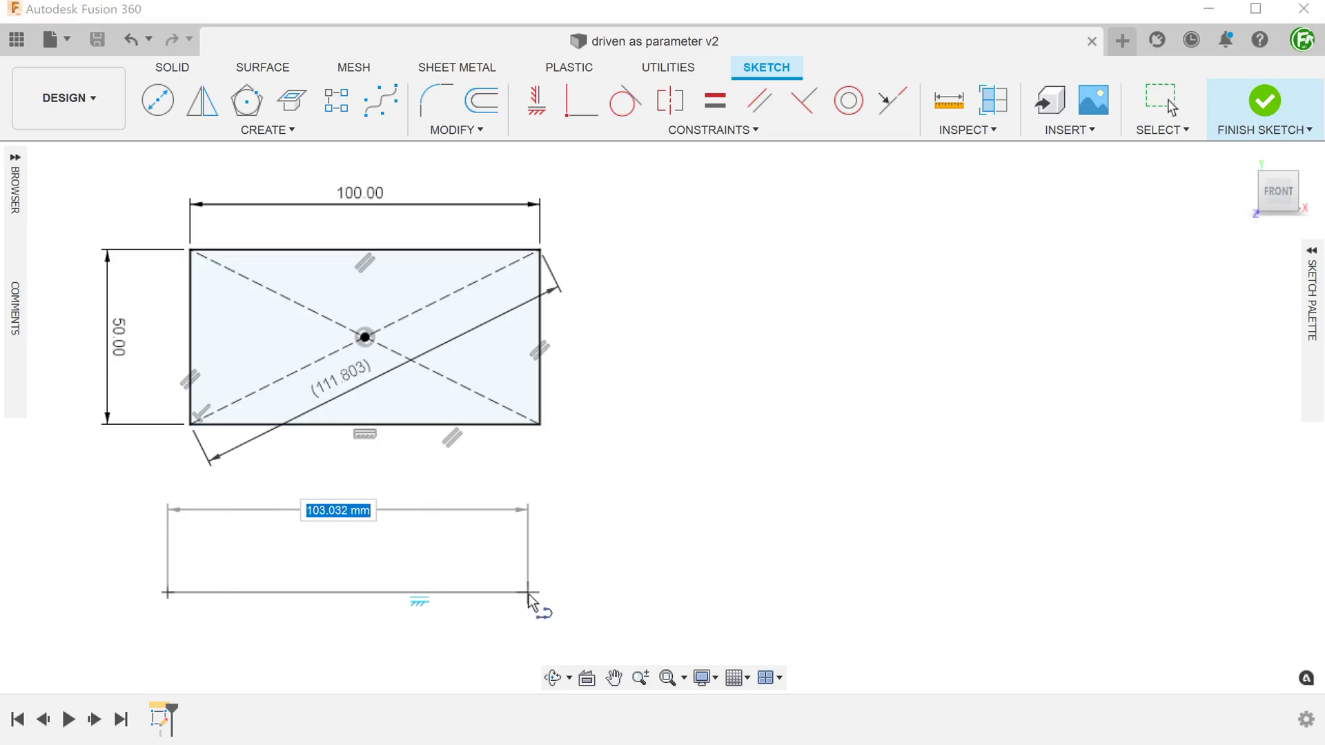
left_click(528, 592)
key("Escape")
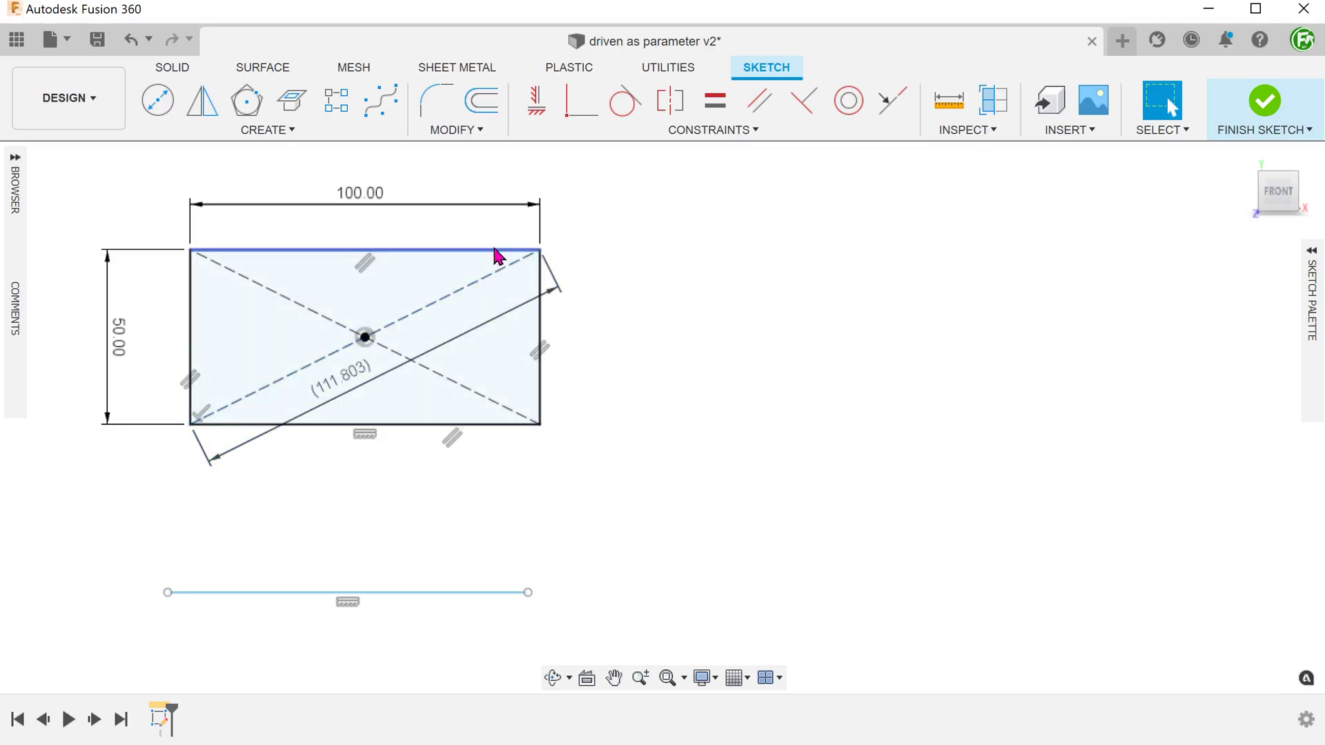
In Change Parameters, rename the Sketch1 diagonal dimension to 'diagonal' and star it as a favourite.
left_click(445, 131)
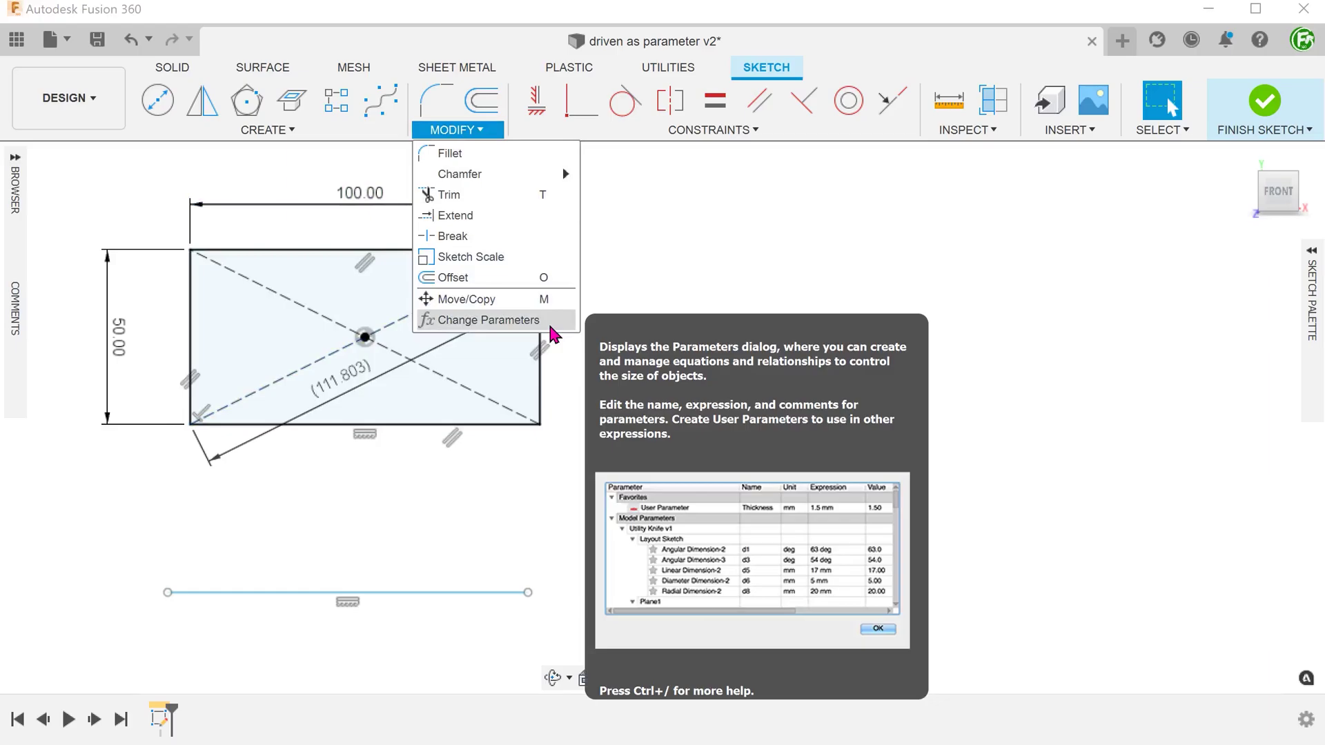
left_click(551, 331)
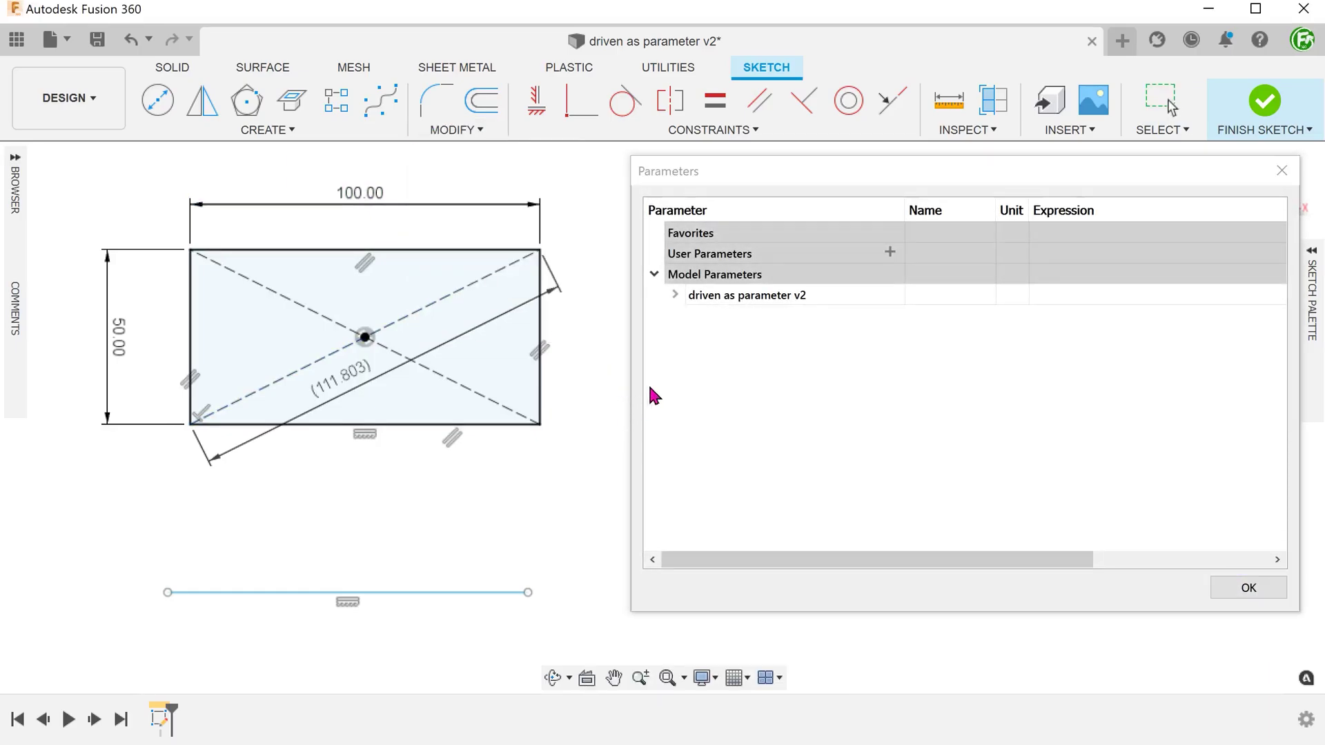
left_click(675, 295)
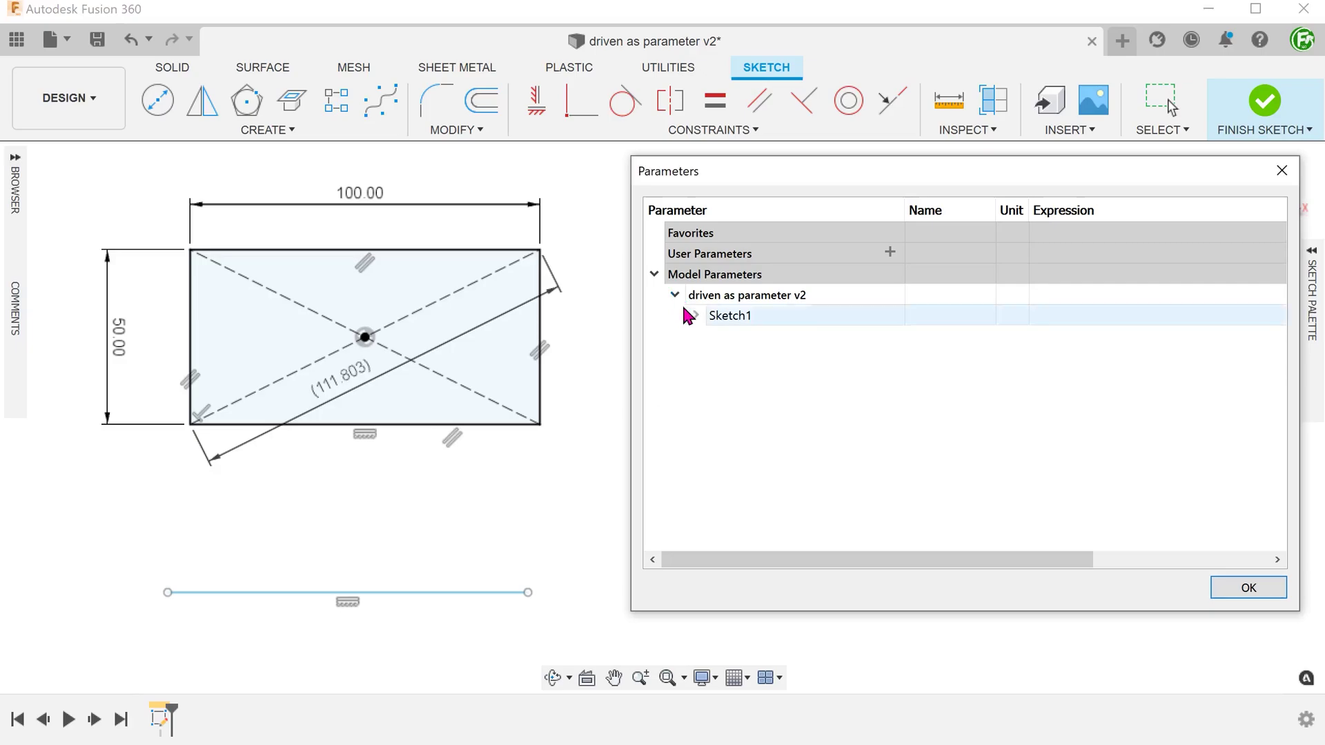
left_click(697, 315)
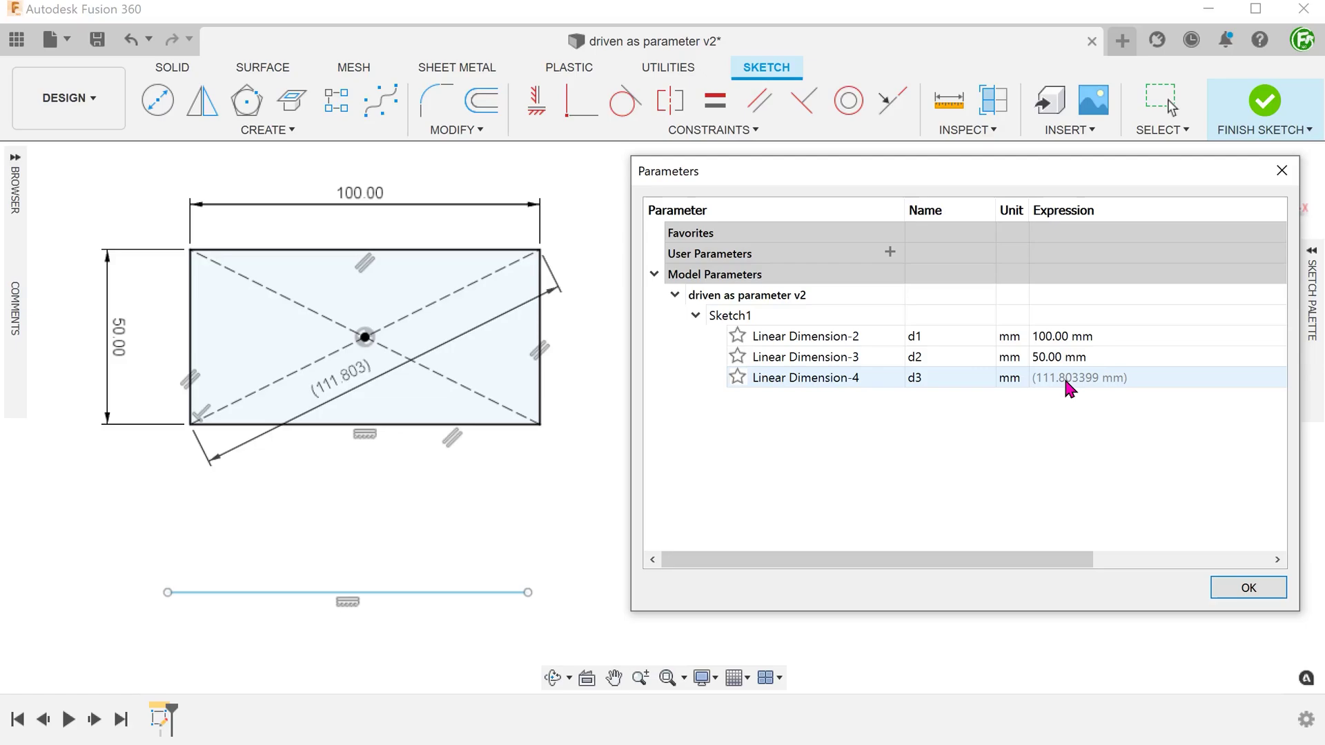
double_click(931, 377)
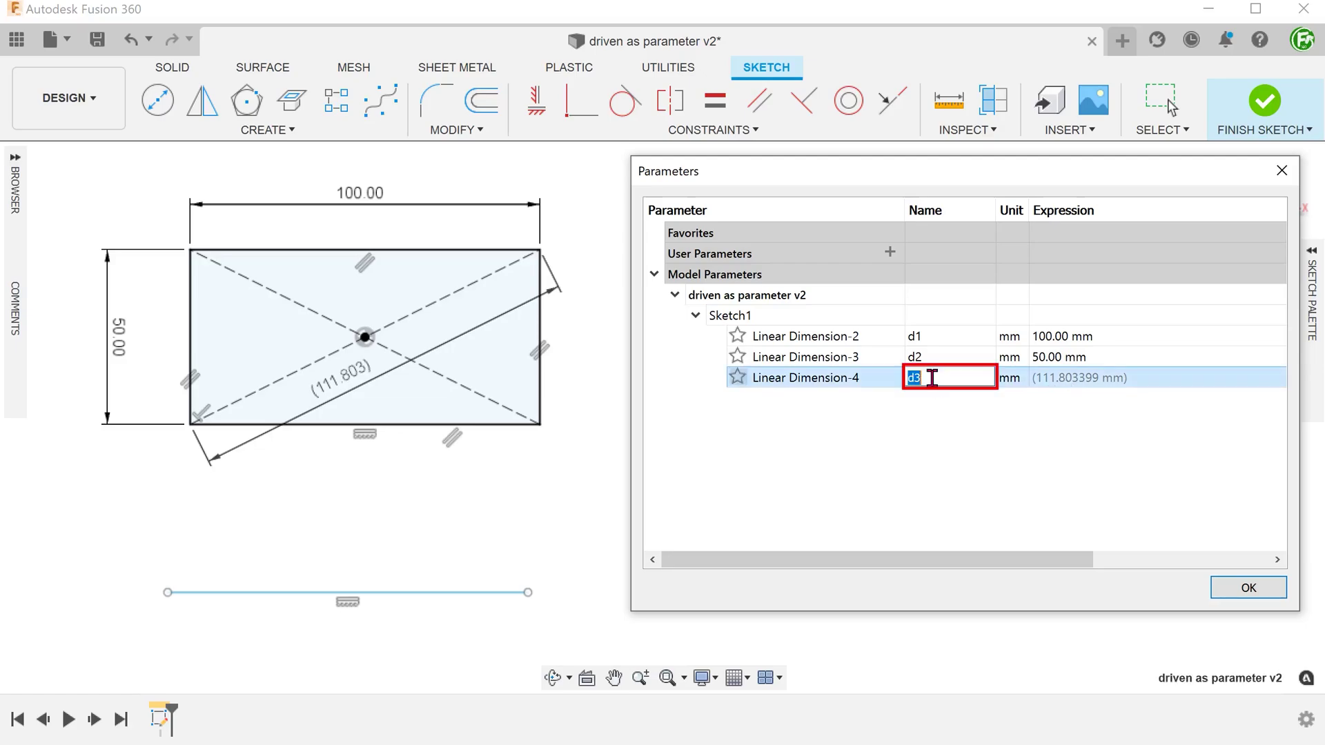
type("dia")
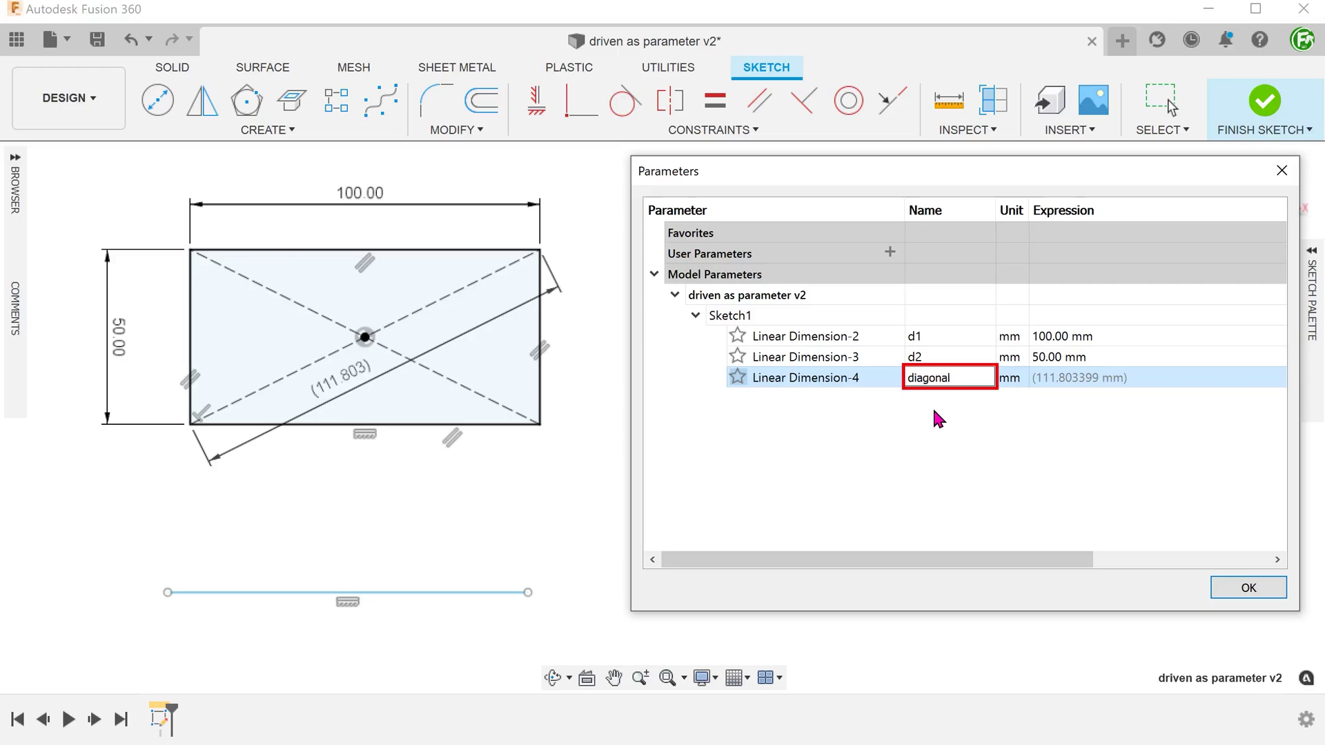
type("gonal")
key("Return")
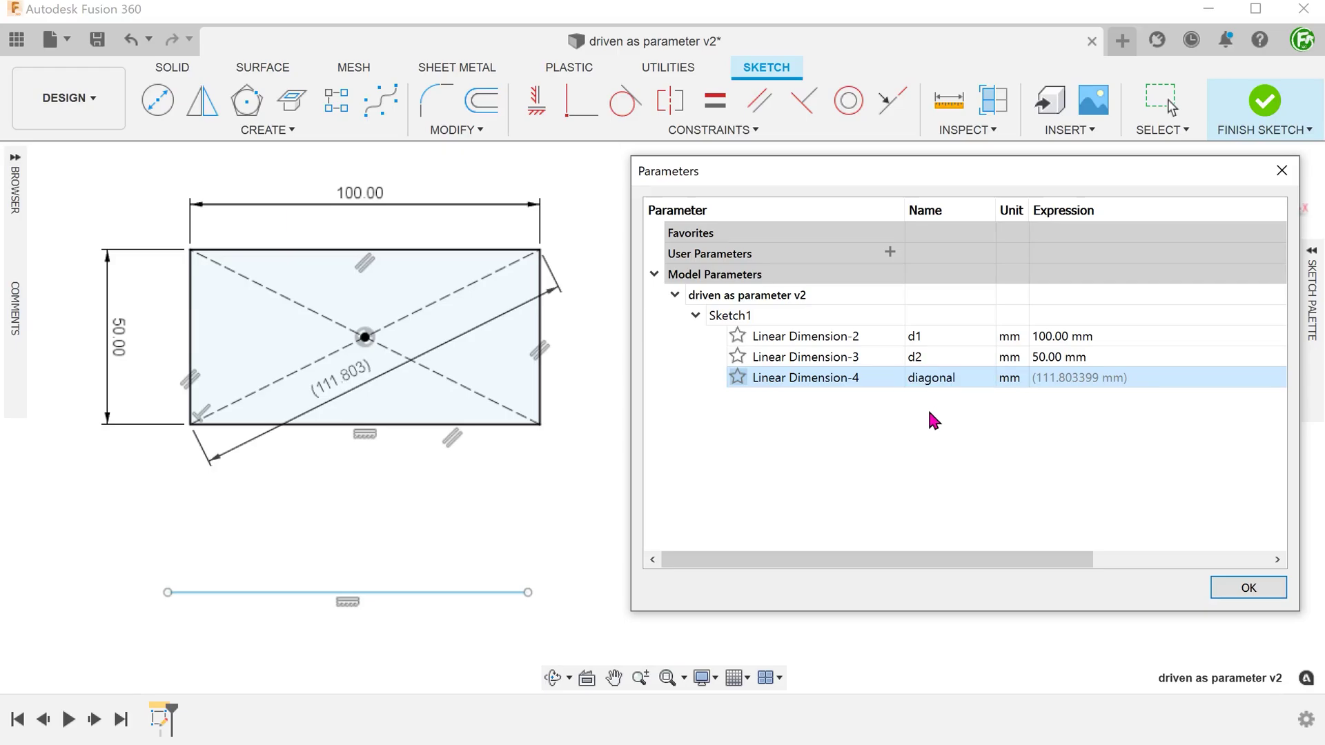
left_click(737, 377)
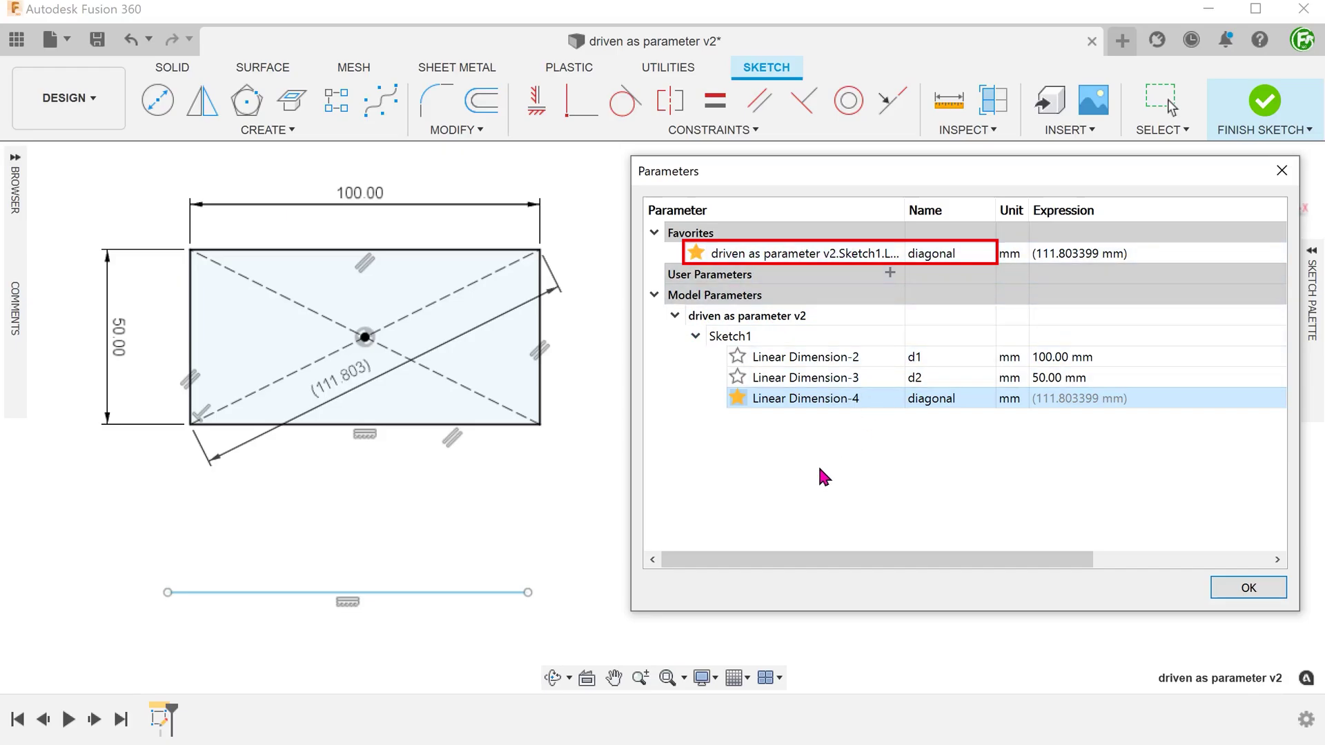
left_click(1248, 588)
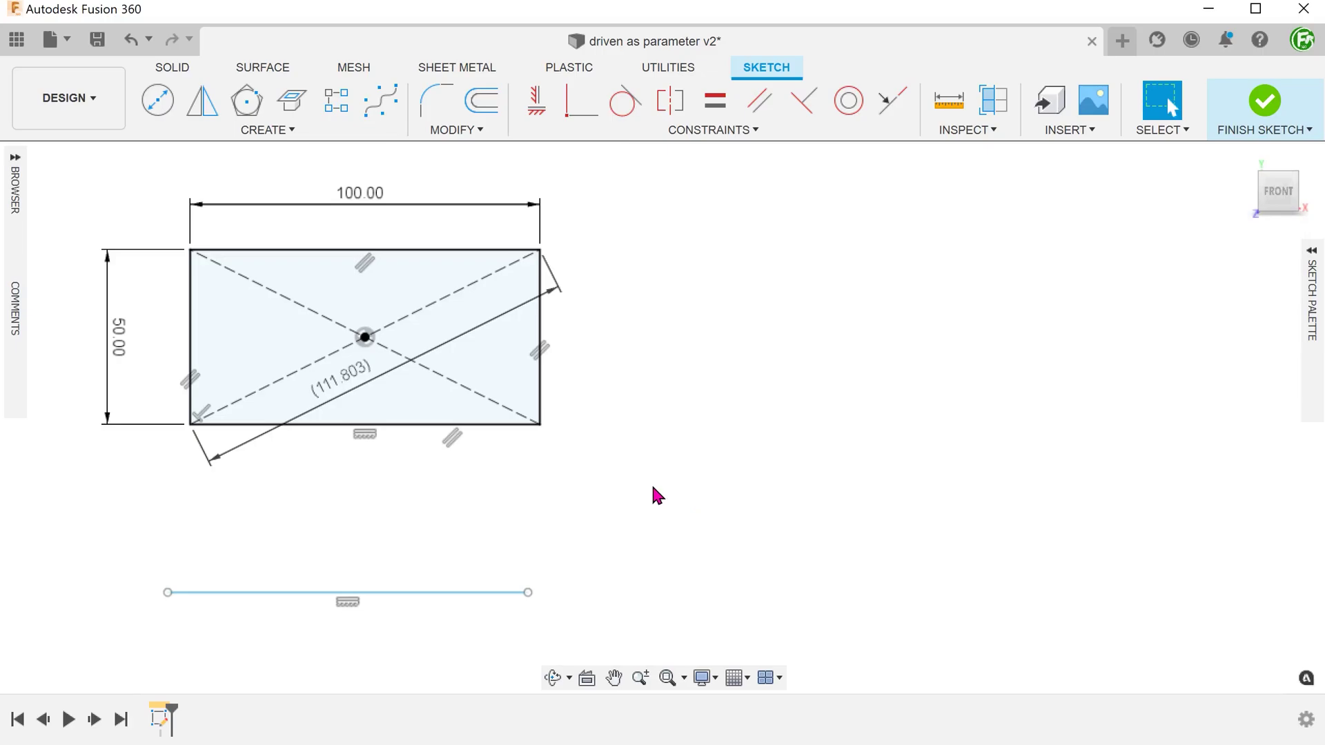
Dimension the bottom line using the 'diagonal' parameter so it reads fx: 111.803.
key("d")
left_click(472, 592)
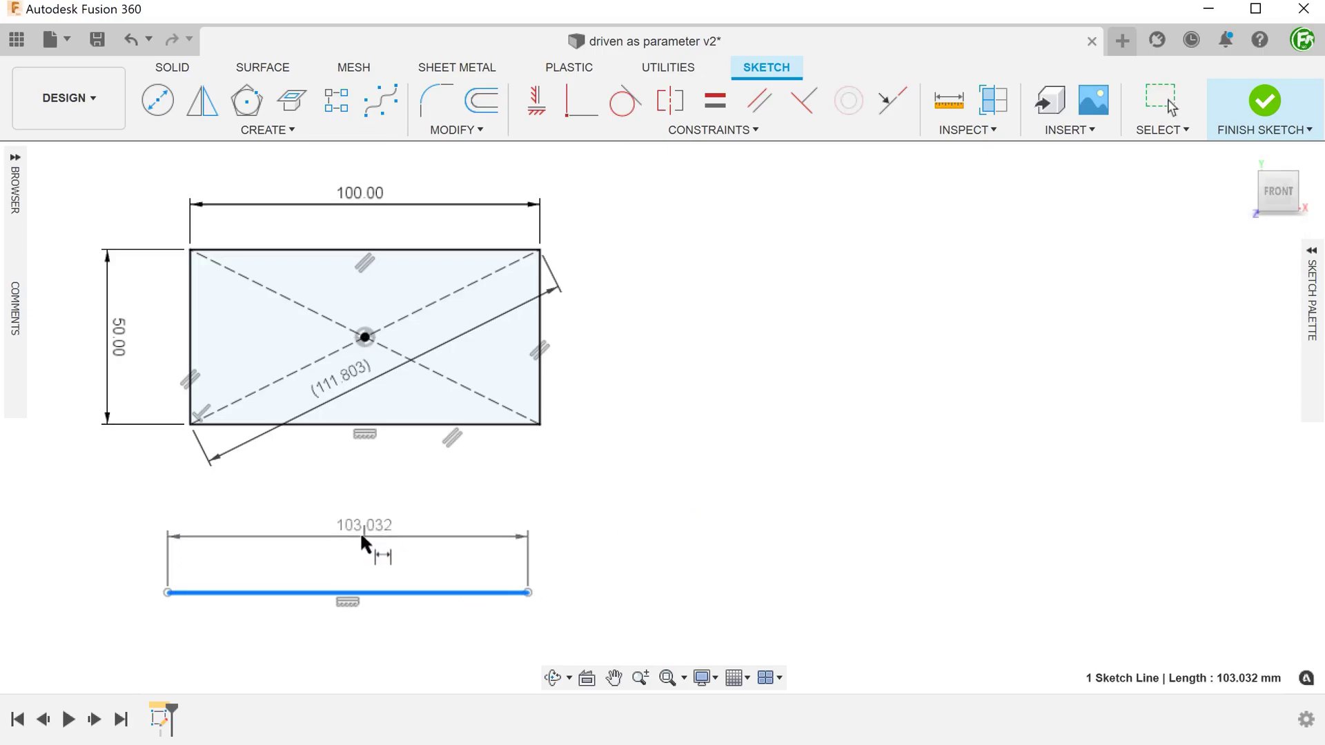
left_click(341, 525)
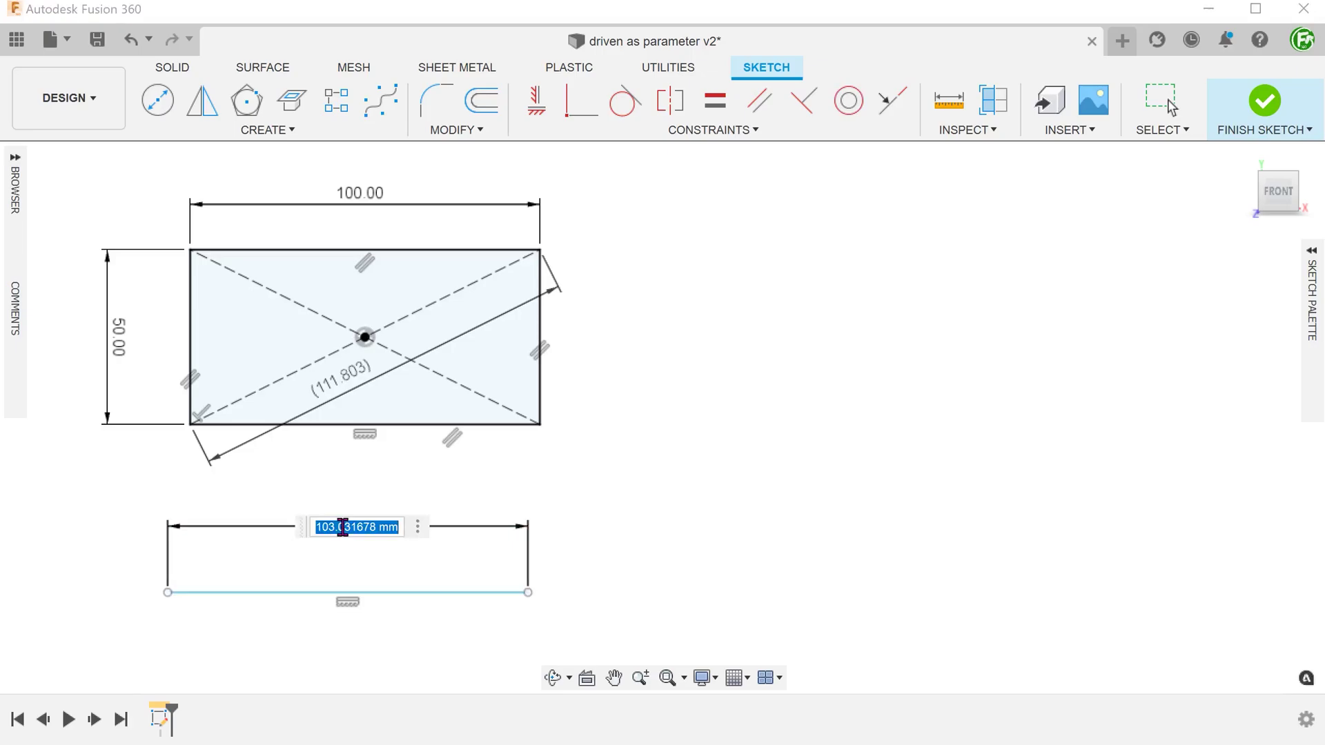
type("dia")
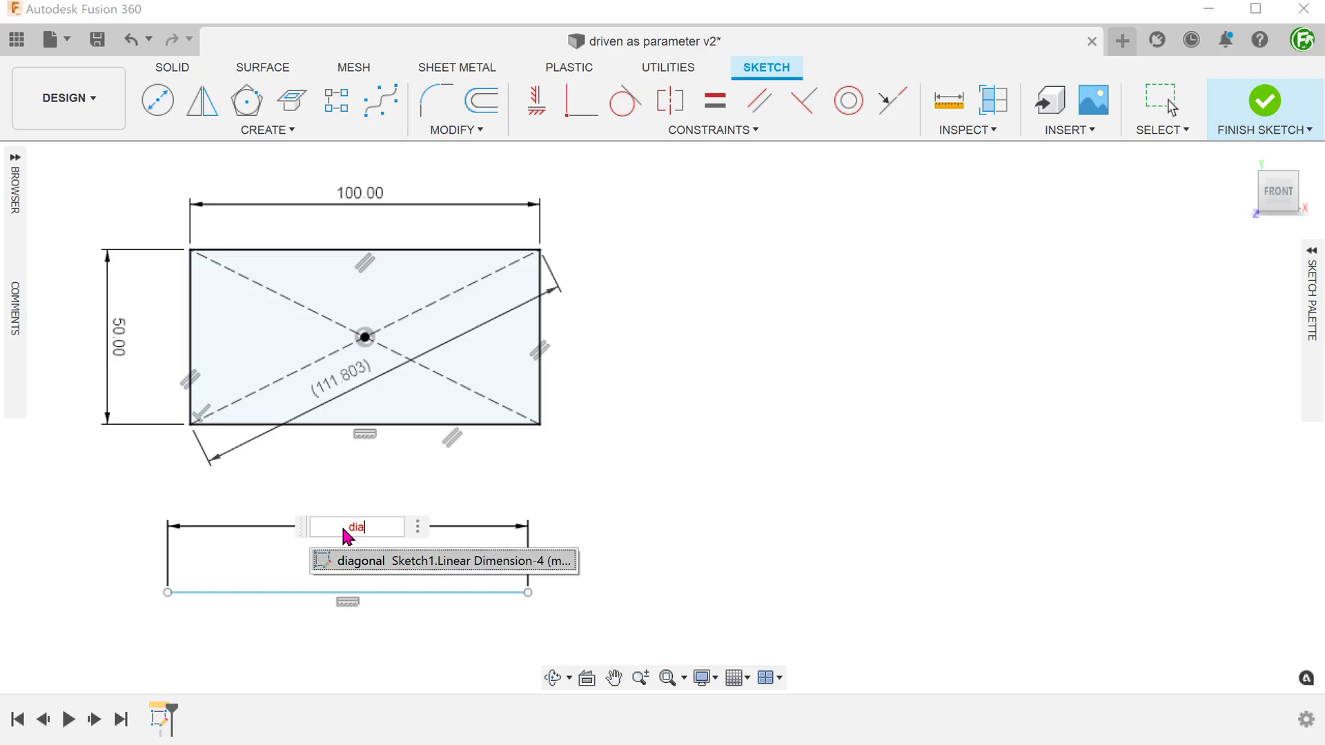
left_click(402, 563)
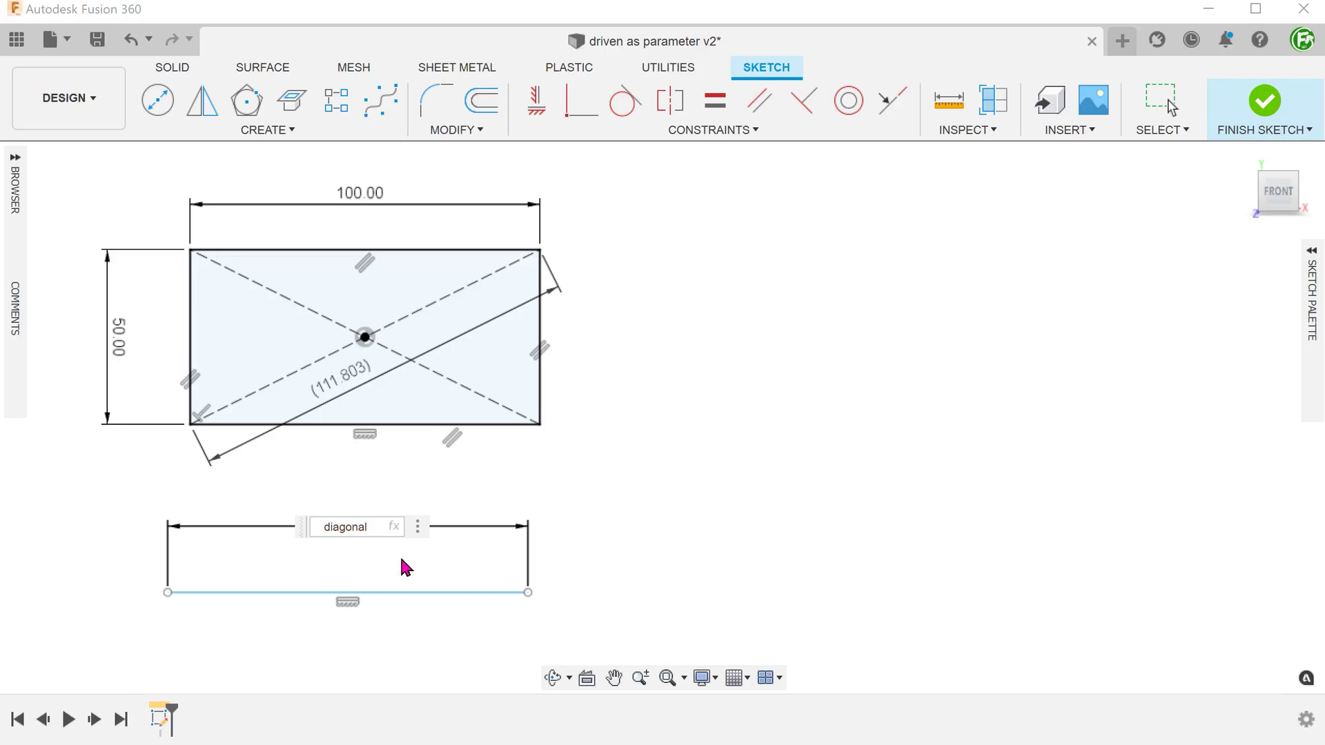
key("Return")
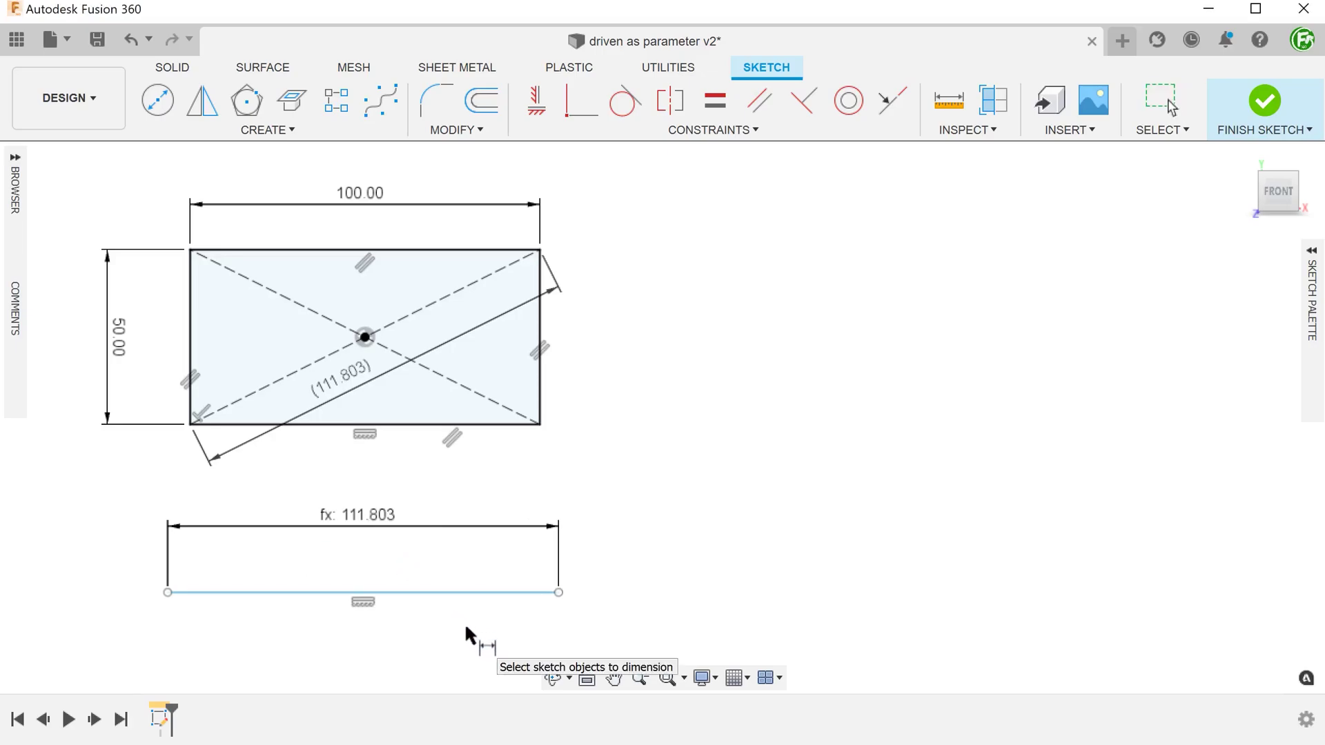
key("Escape")
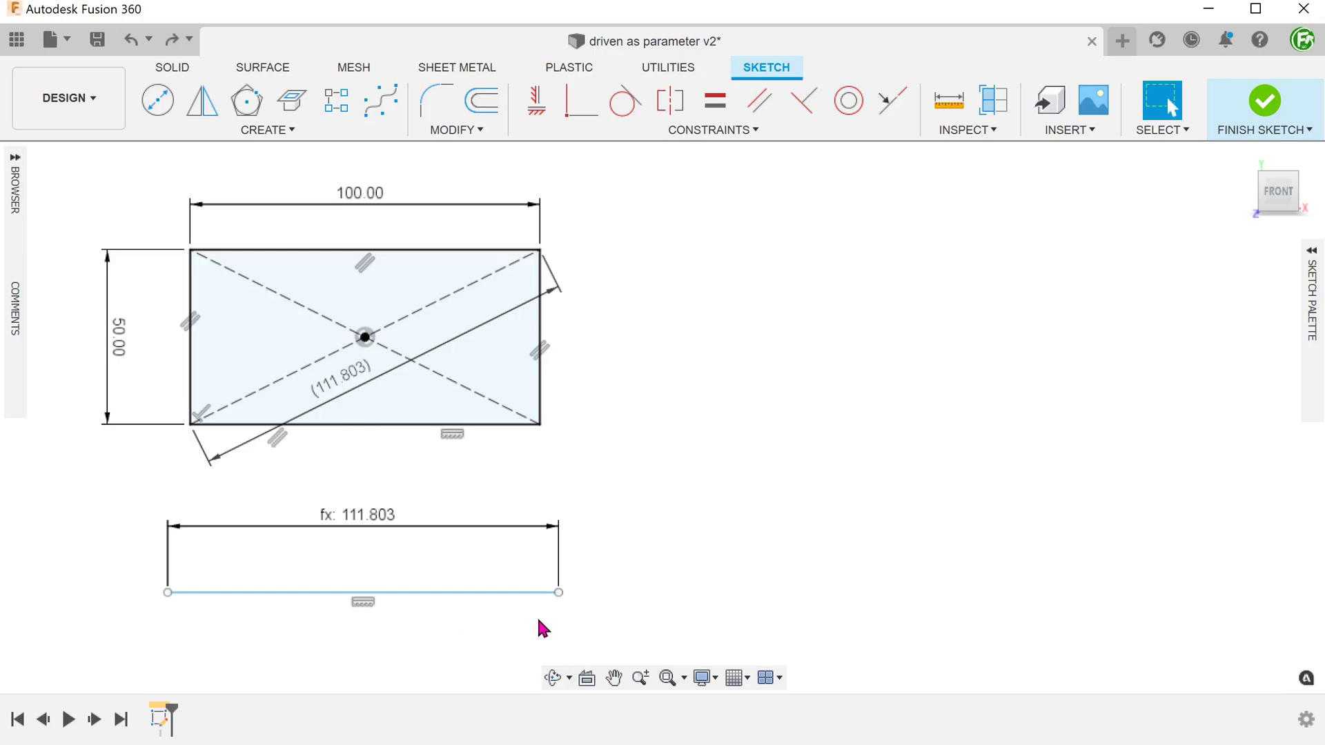
Change the rectangle width from 100 to 70 and move the fx: 86.023 dimension lower.
double_click(364, 197)
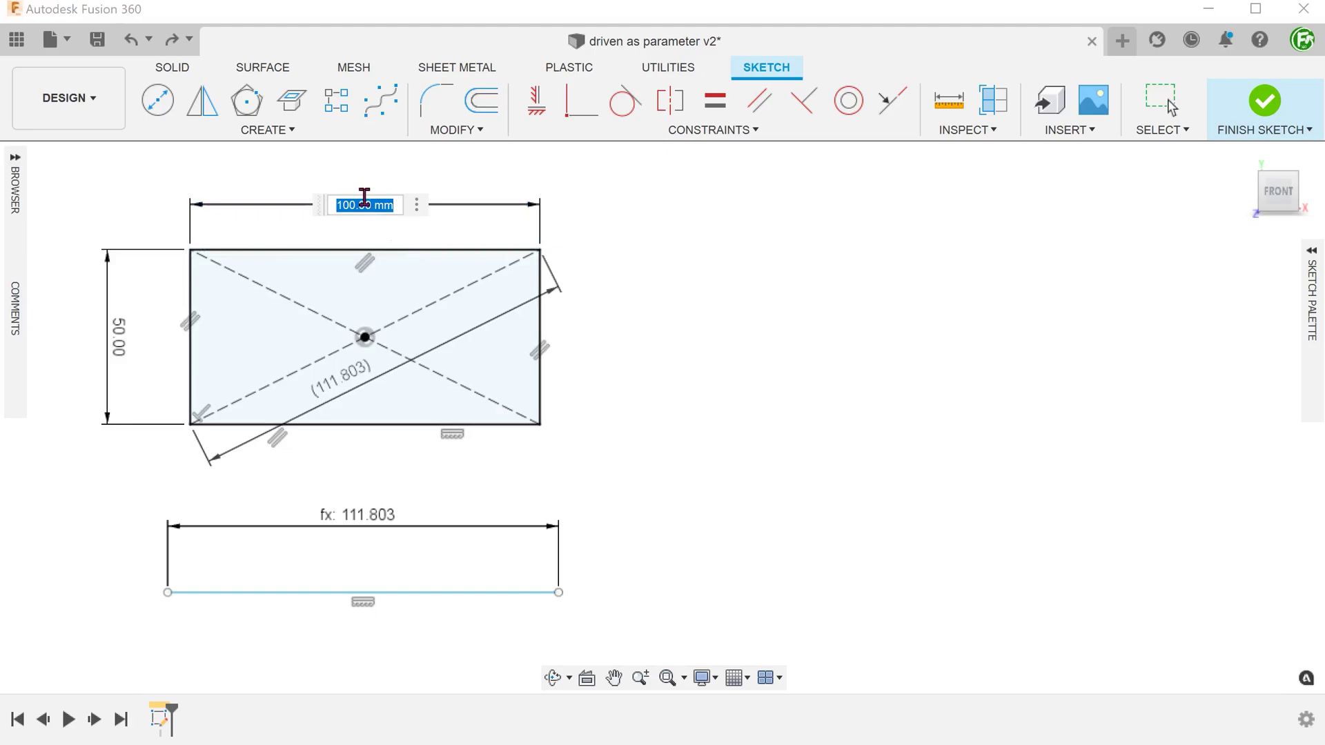
key("BackSpace")
type("d")
key("Return")
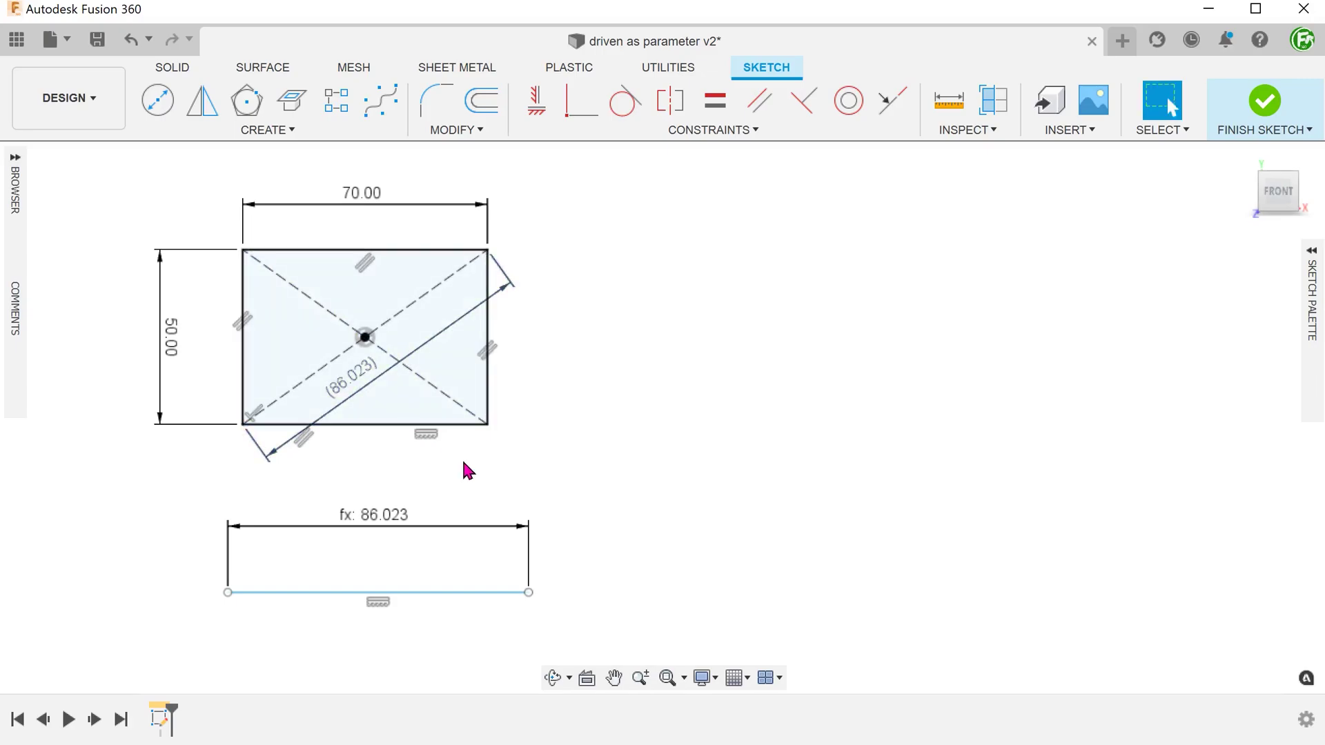
left_click_drag(387, 524, 379, 566)
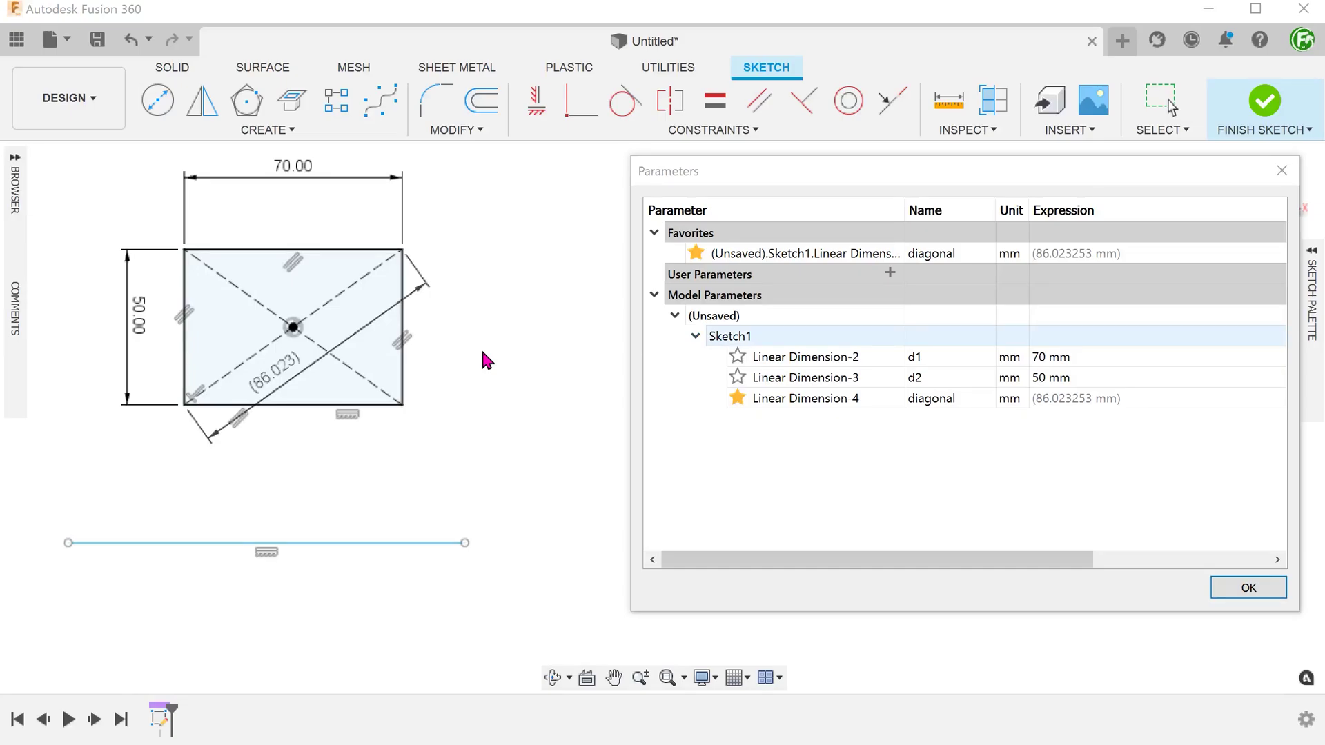
Add user parameter 'doublediagonal' with expression 2*diagonal and star it as a favourite.
left_click(855, 276)
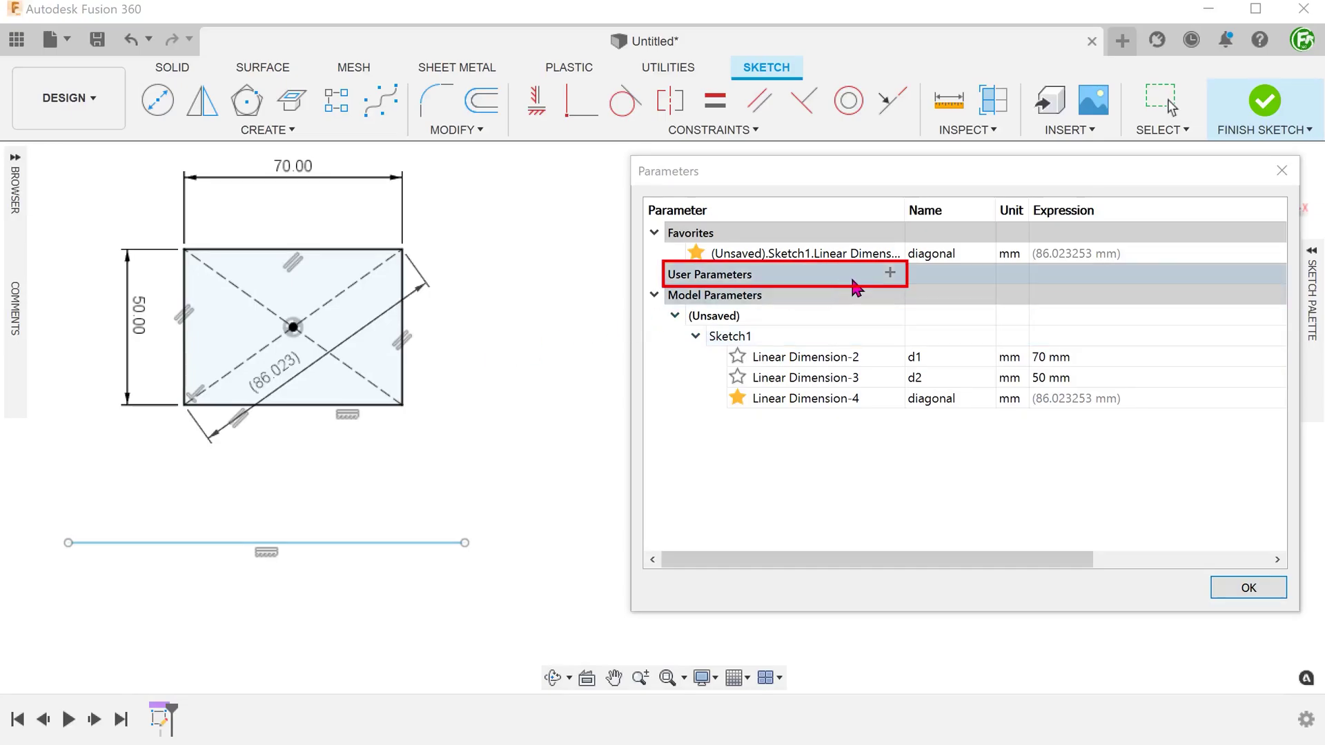
left_click(894, 274)
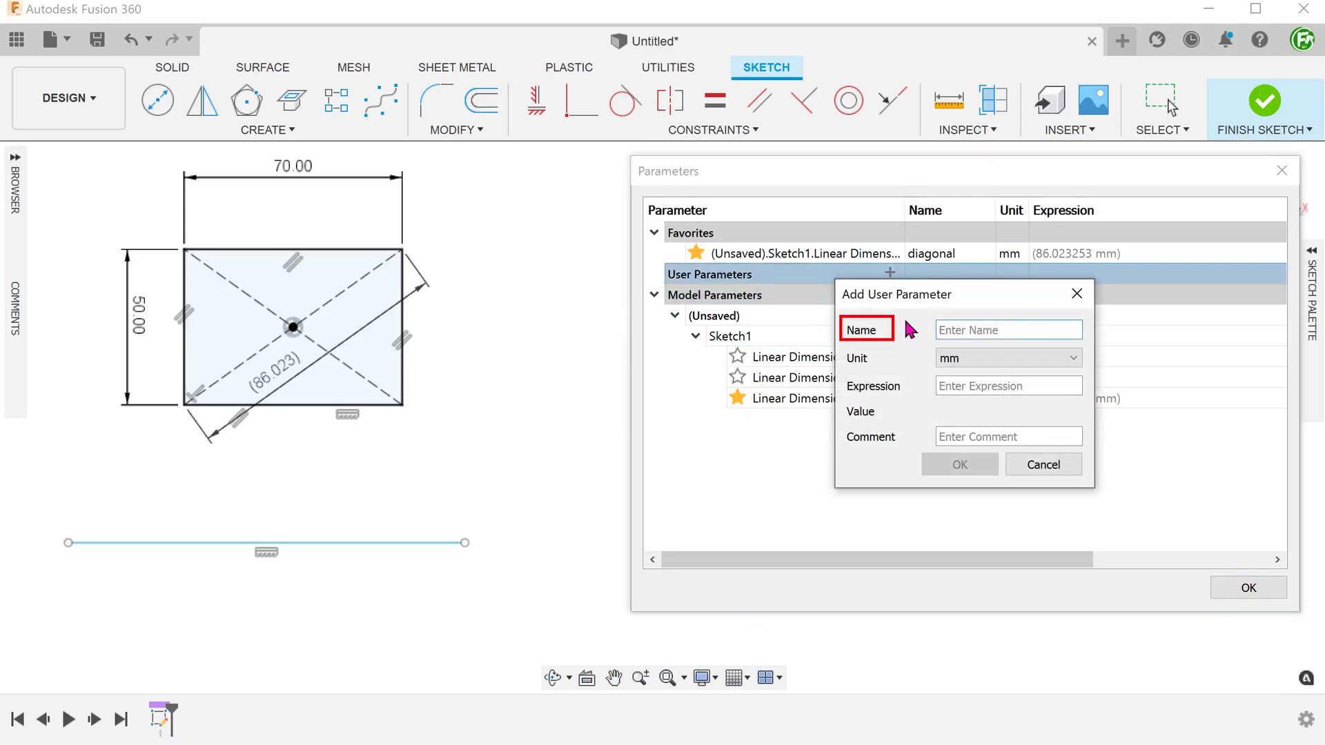
type("doubledia")
type("gonal")
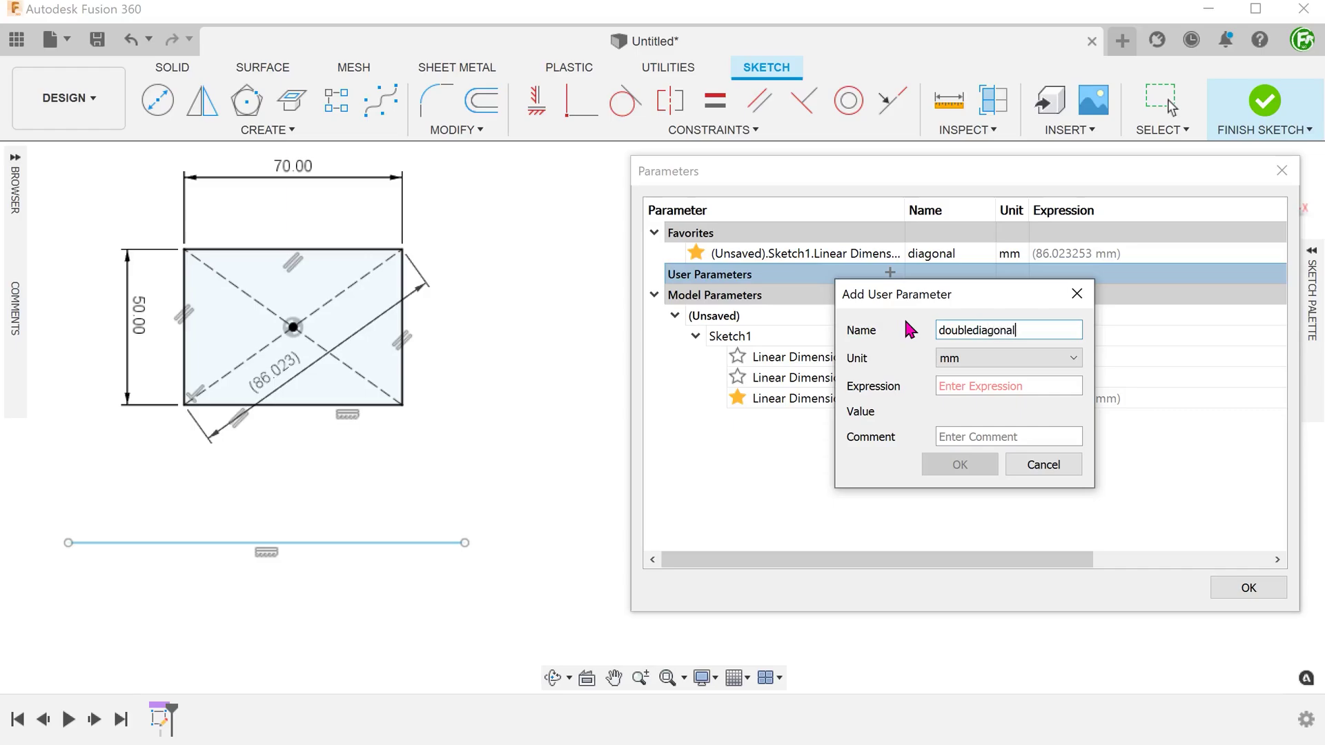
left_click(942, 384)
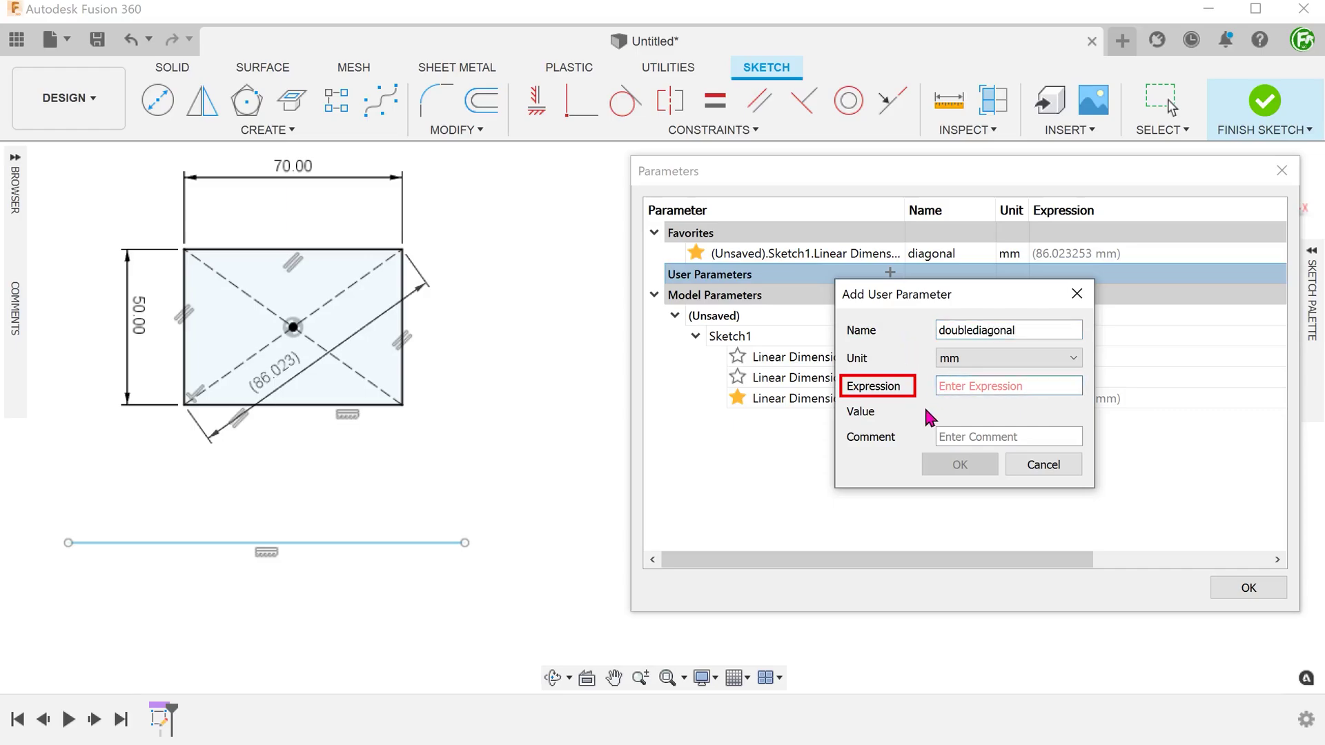
type("2*")
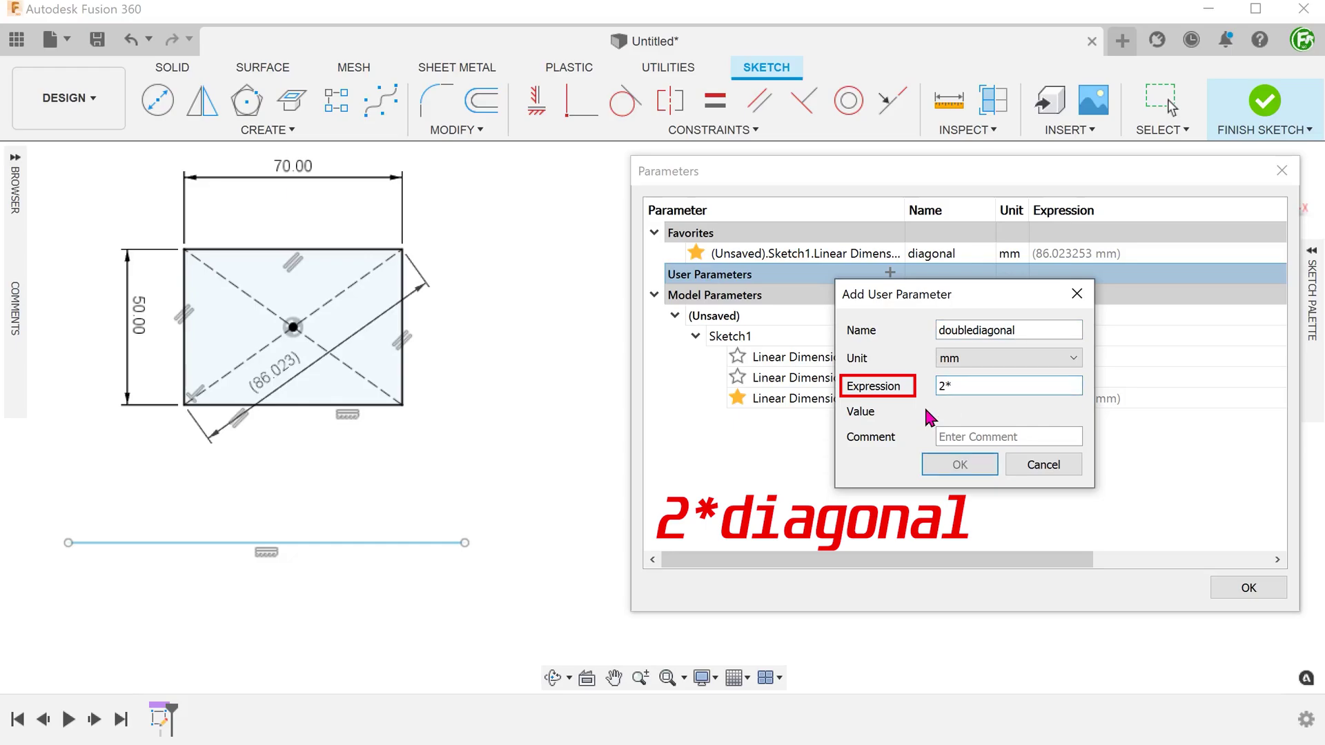
type("dia")
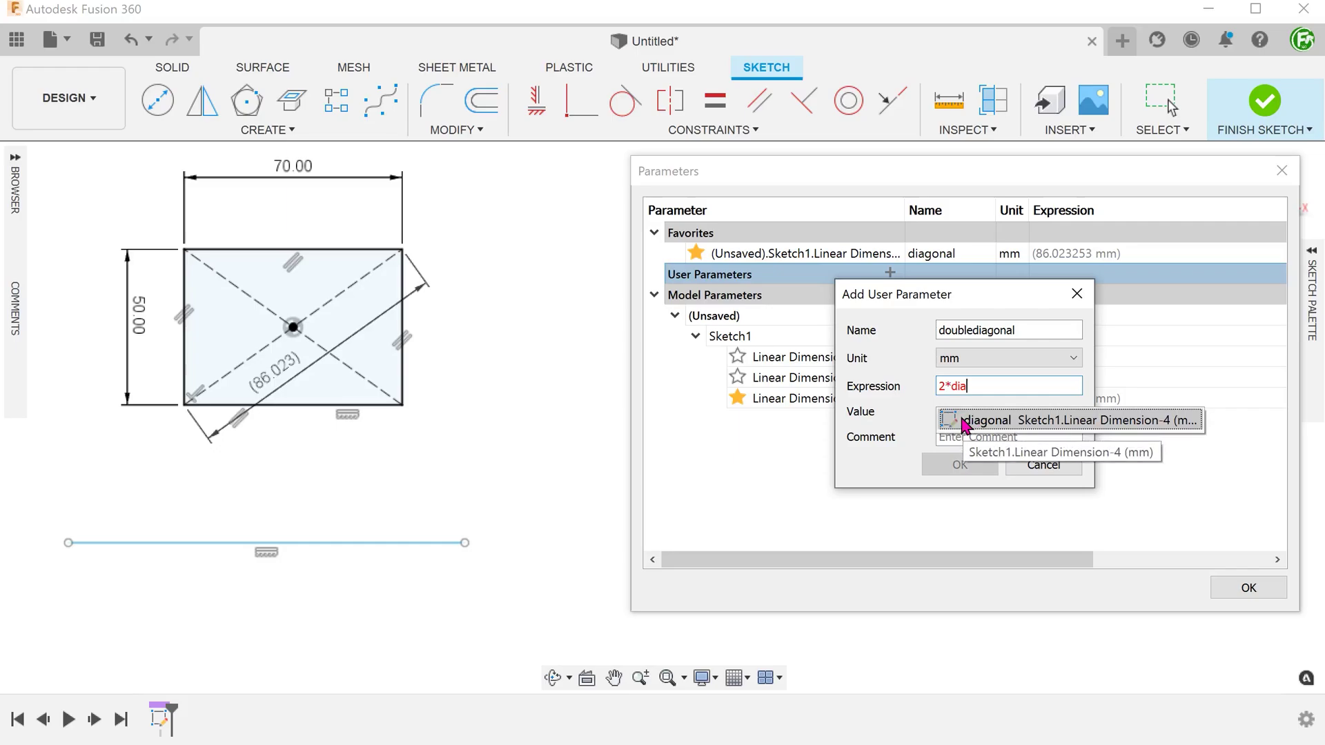
left_click(987, 420)
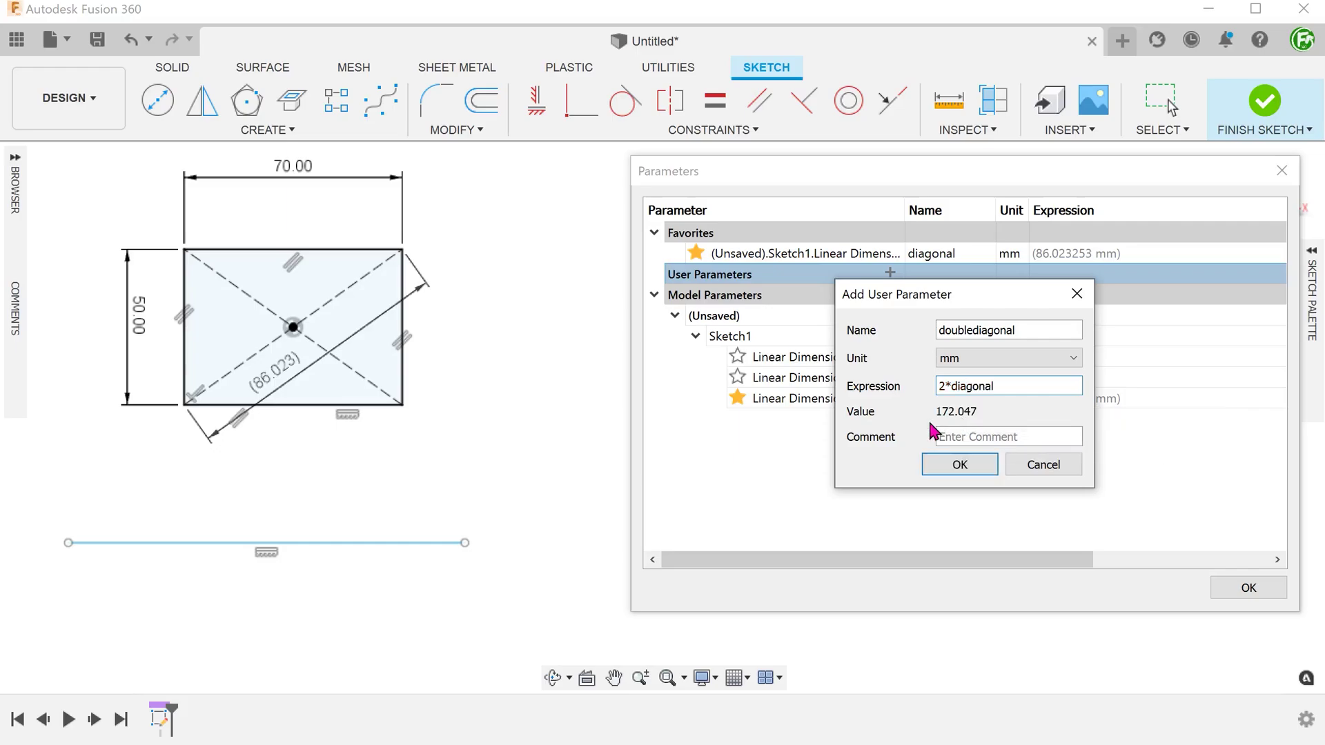
left_click(960, 465)
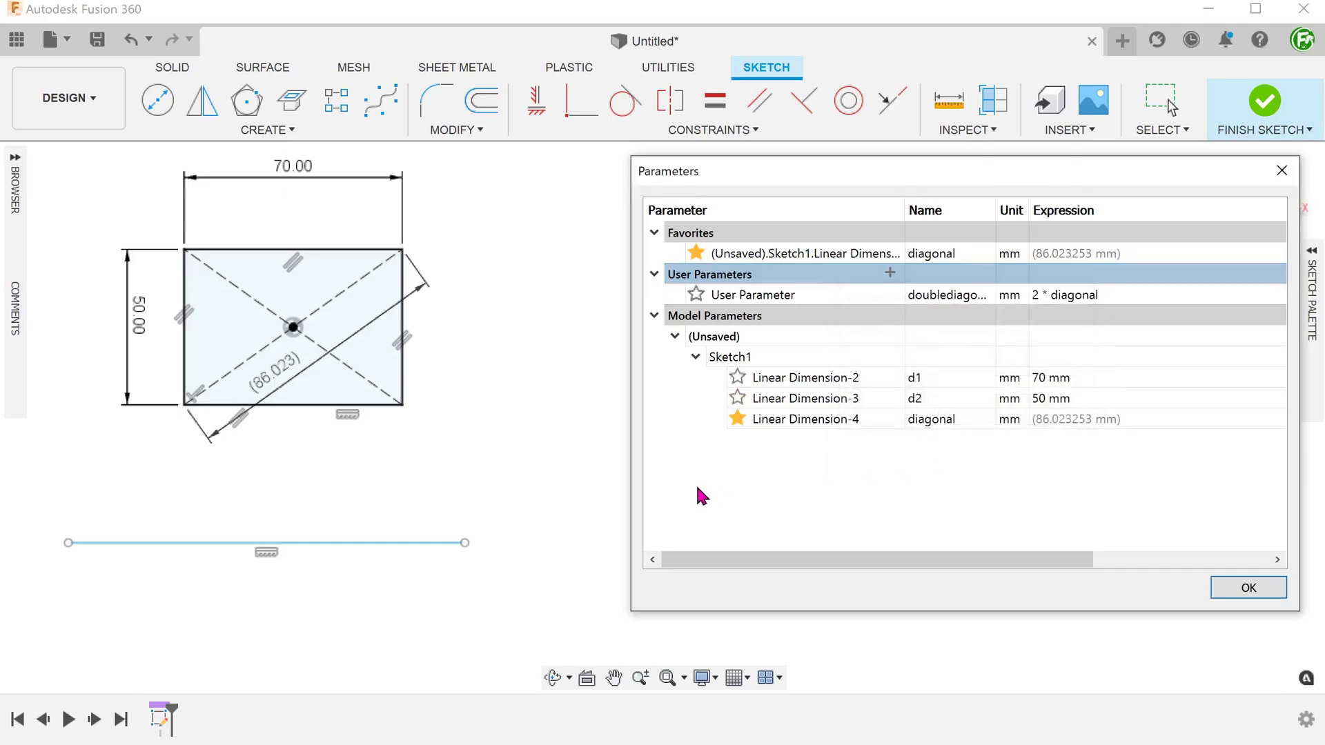
left_click(695, 295)
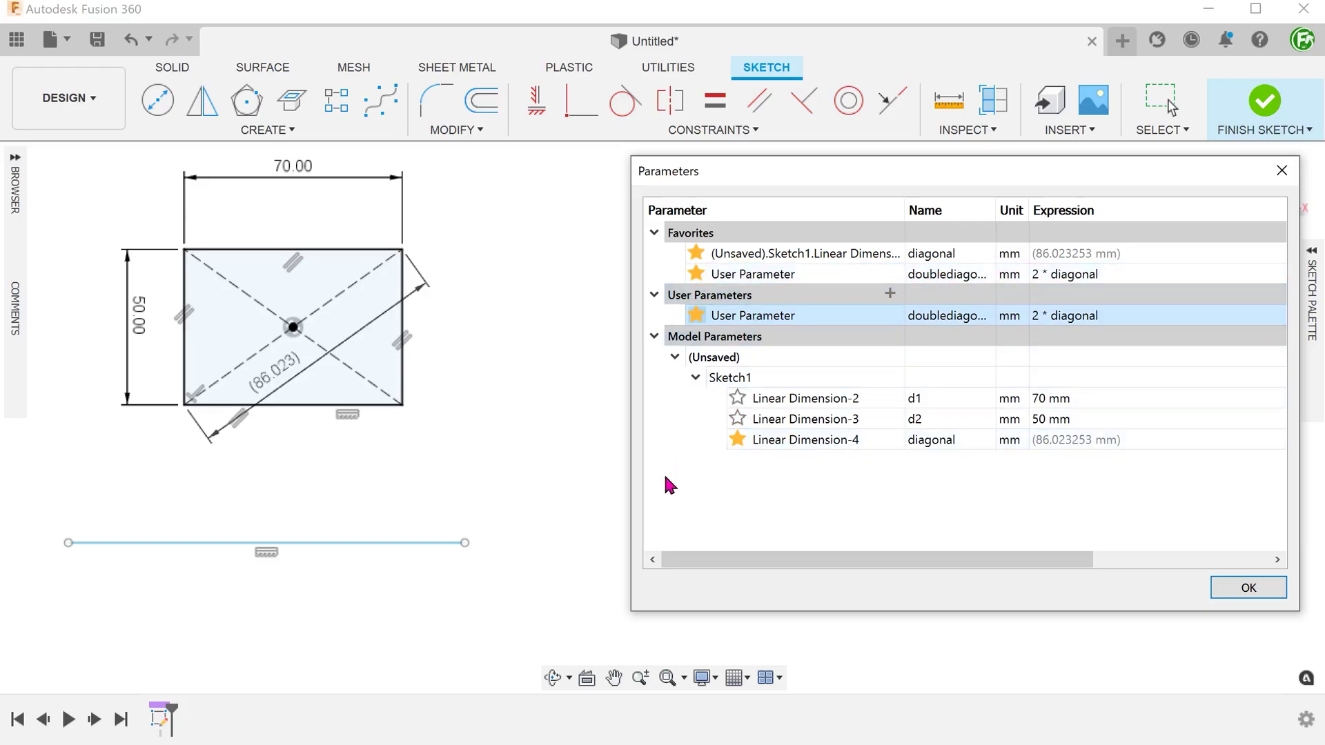
Close the Parameters dialog and start a sketch dimension with D.
left_click(1212, 590)
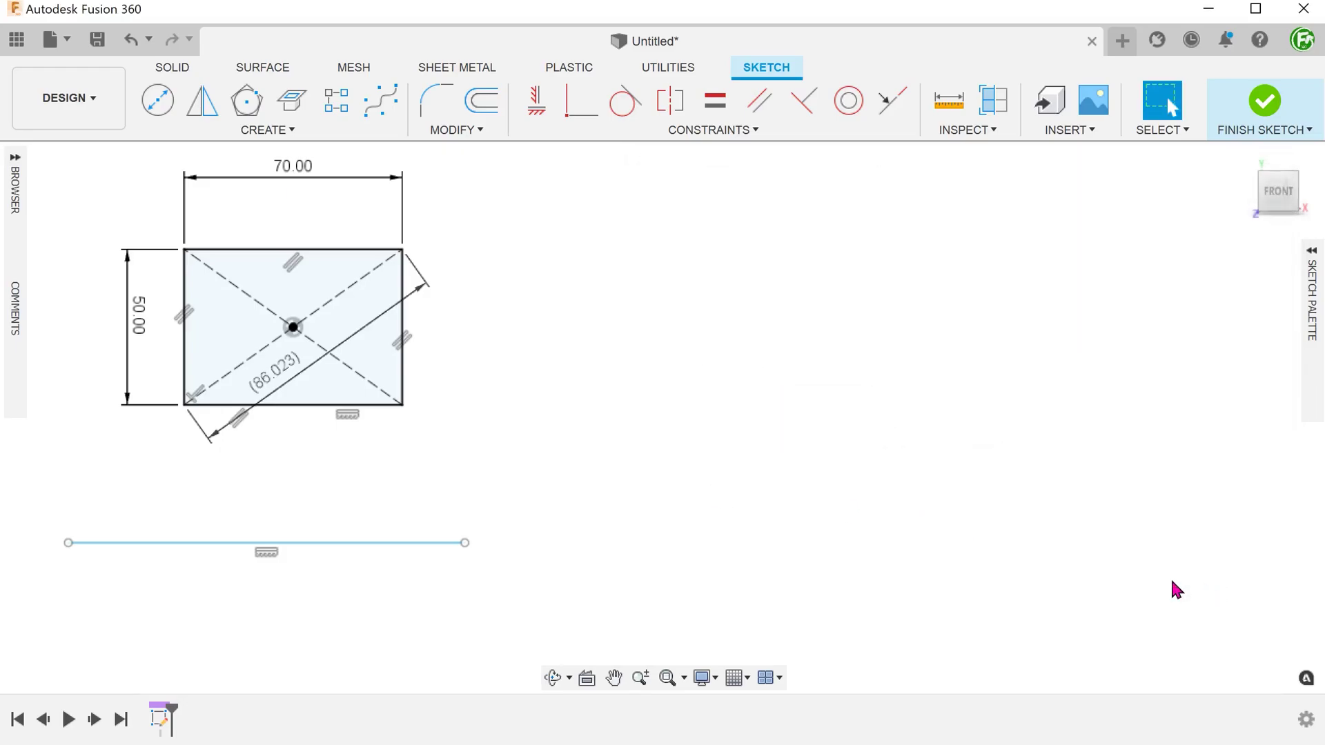
key("d")
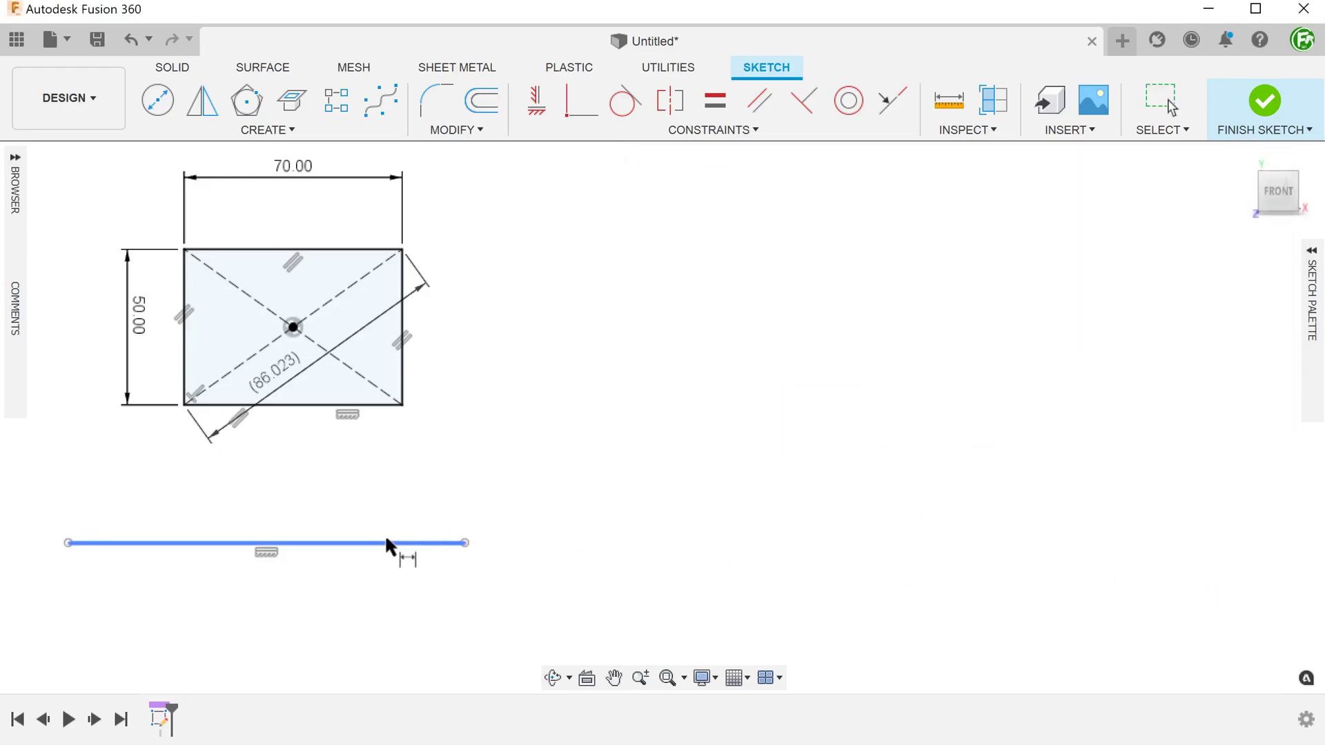